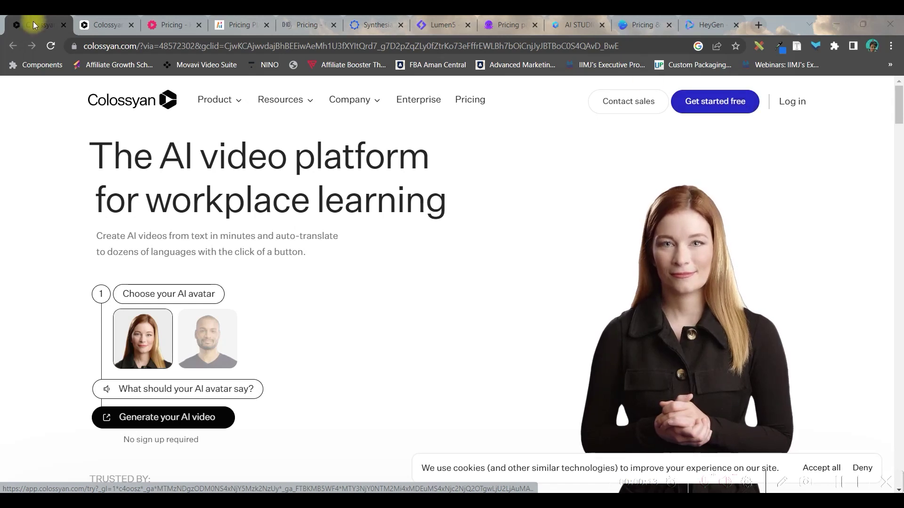
# Step: Switch to the Colossyan editor and close the voice picker without changing the voice
pyautogui.click(102, 25)
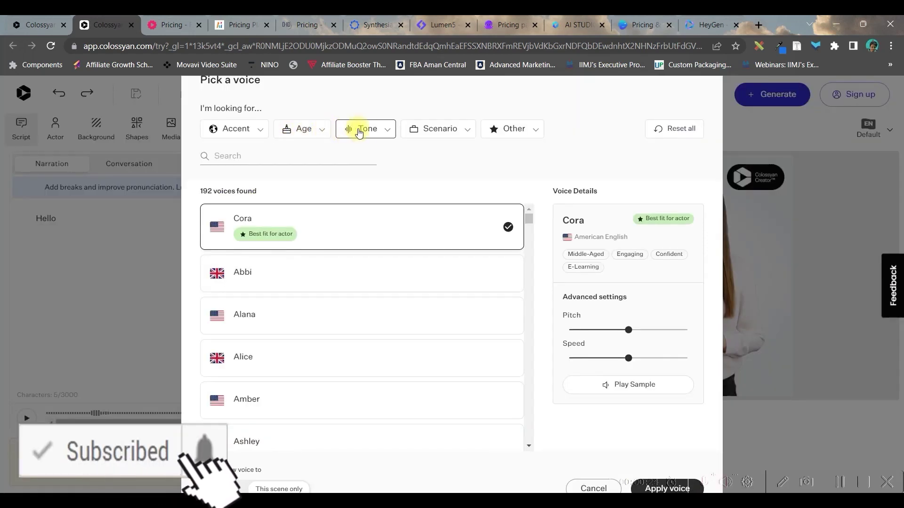
pyautogui.click(494, 134)
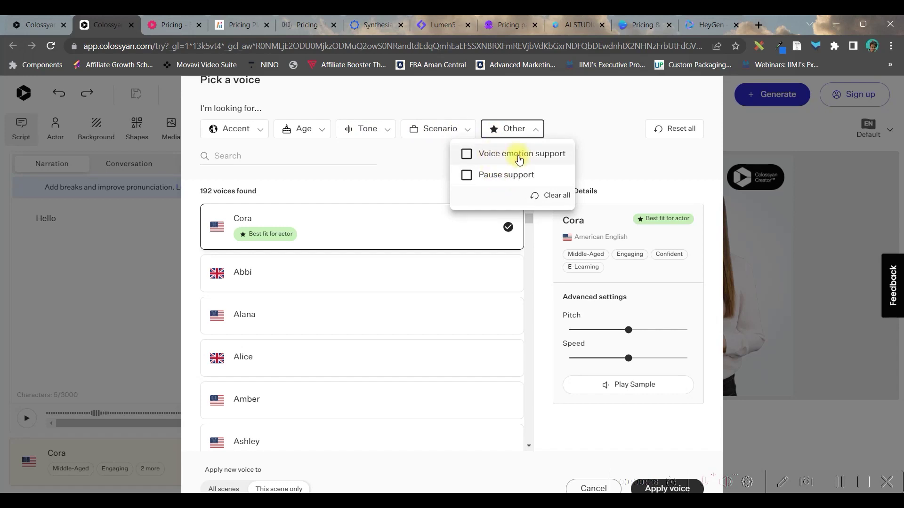
pyautogui.click(606, 171)
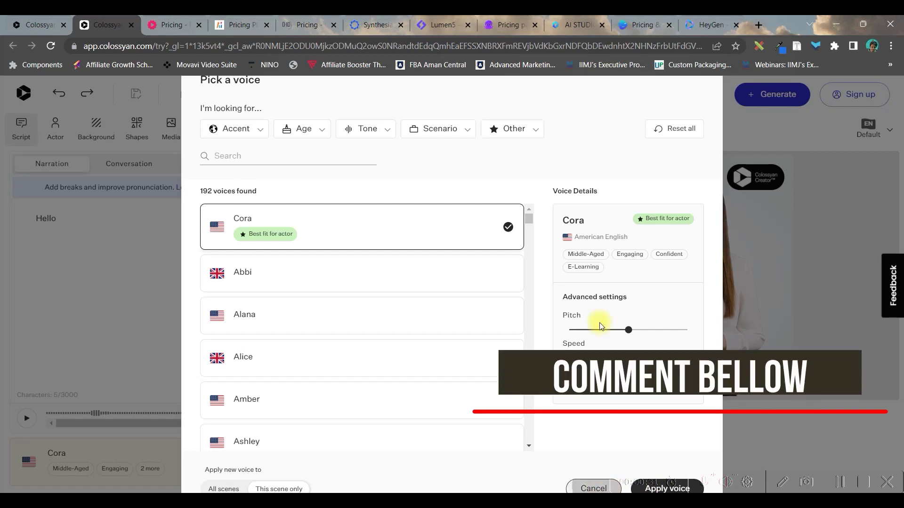
pyautogui.click(135, 138)
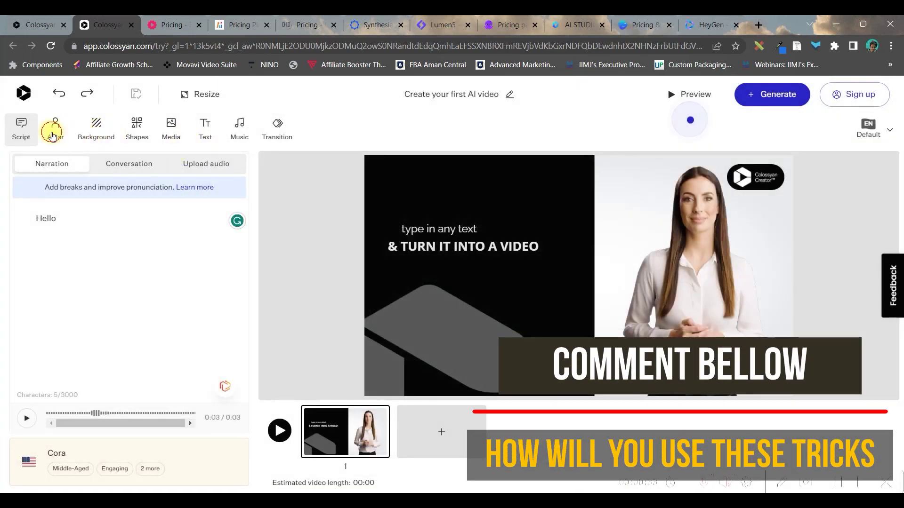
# Step: Look through the Actor, Background, Media, Text, Music and Transition panels, then open Resize
pyautogui.click(51, 135)
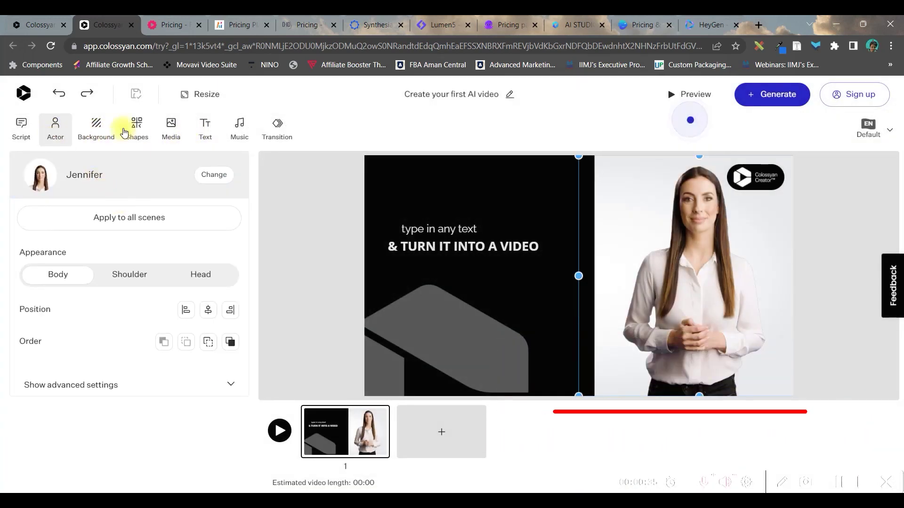
pyautogui.click(99, 127)
pyautogui.click(177, 135)
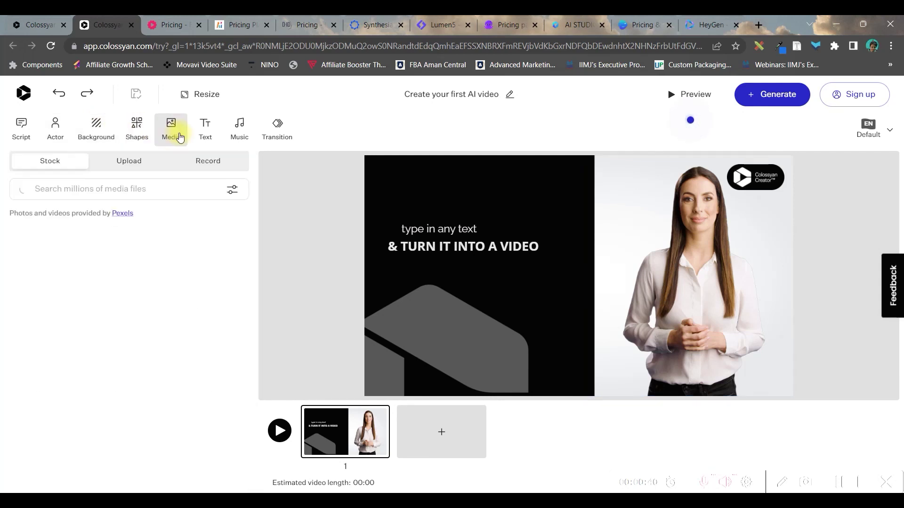
pyautogui.click(204, 134)
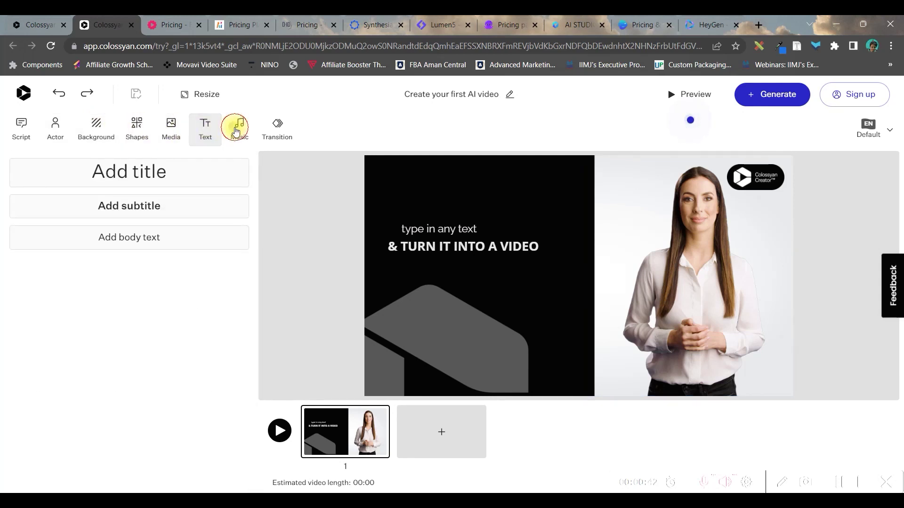
pyautogui.click(236, 131)
pyautogui.click(278, 128)
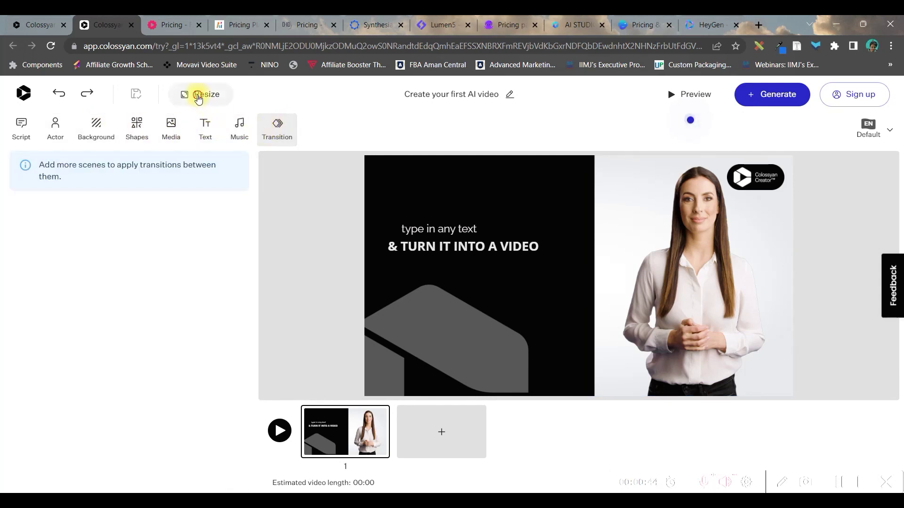
pyautogui.click(198, 100)
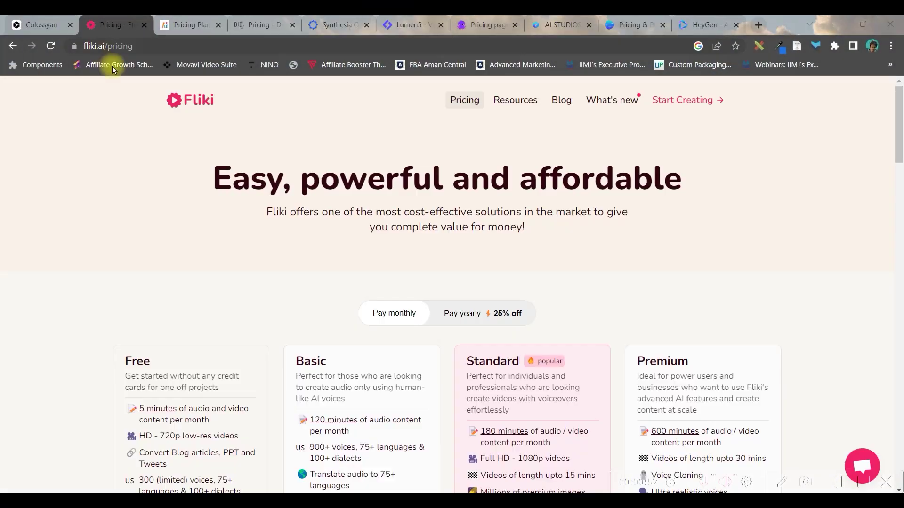
# Step: Create a new English video file named 'h' from Start Creating > New file
pyautogui.click(682, 104)
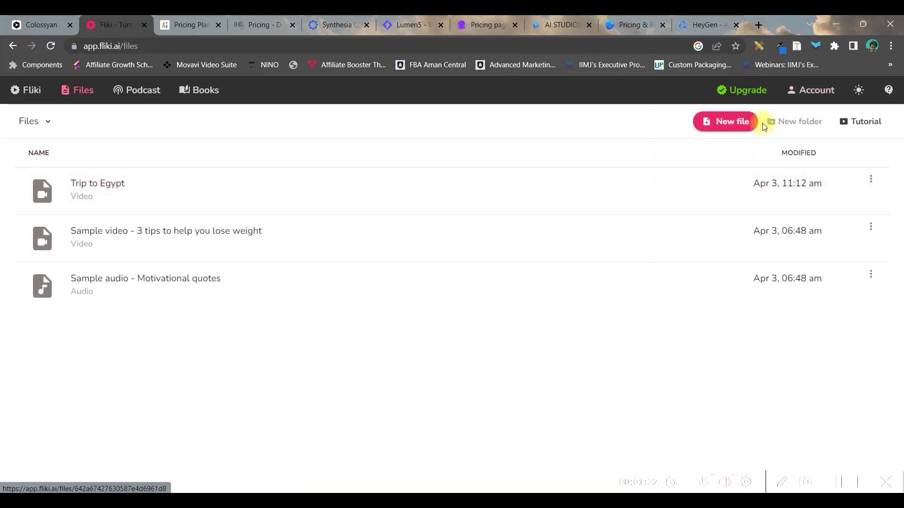
pyautogui.click(734, 122)
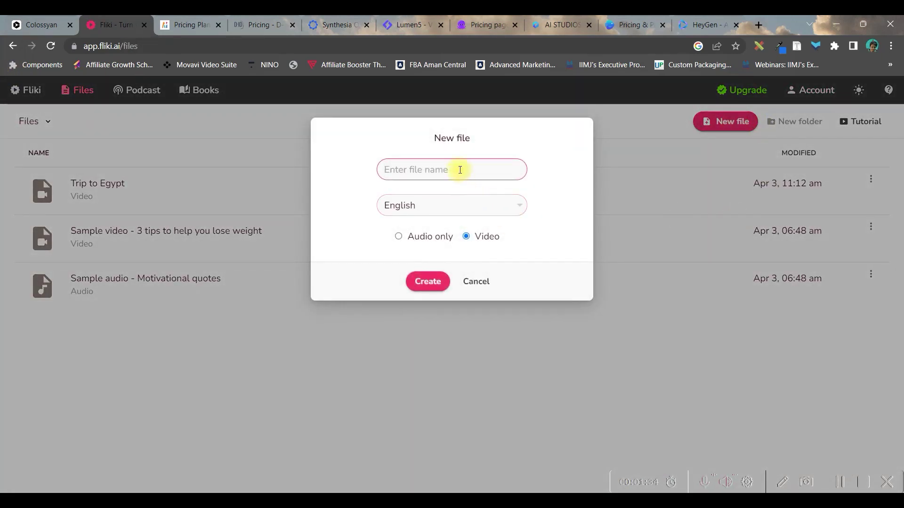
pyautogui.click(470, 204)
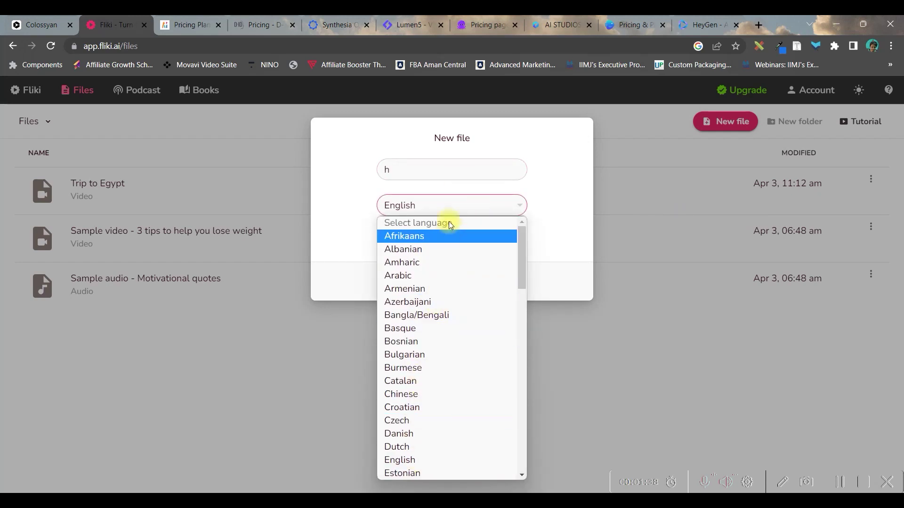
pyautogui.click(453, 201)
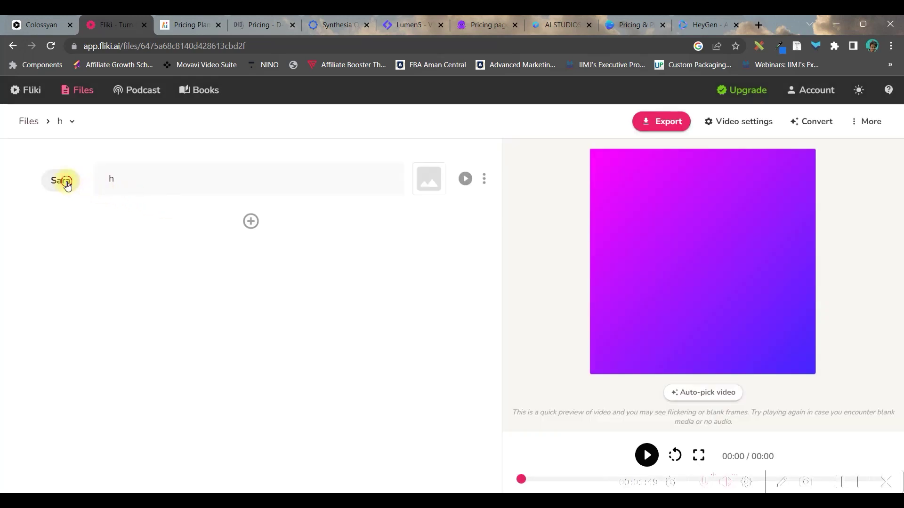
pyautogui.click(67, 182)
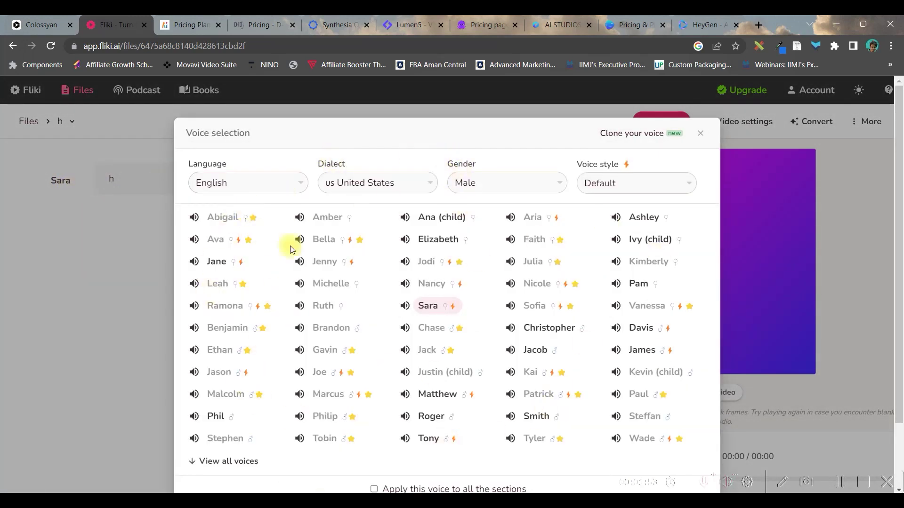
# Step: Keep the United States dialect and default style, applying the Sara voice to all sections
pyautogui.click(369, 186)
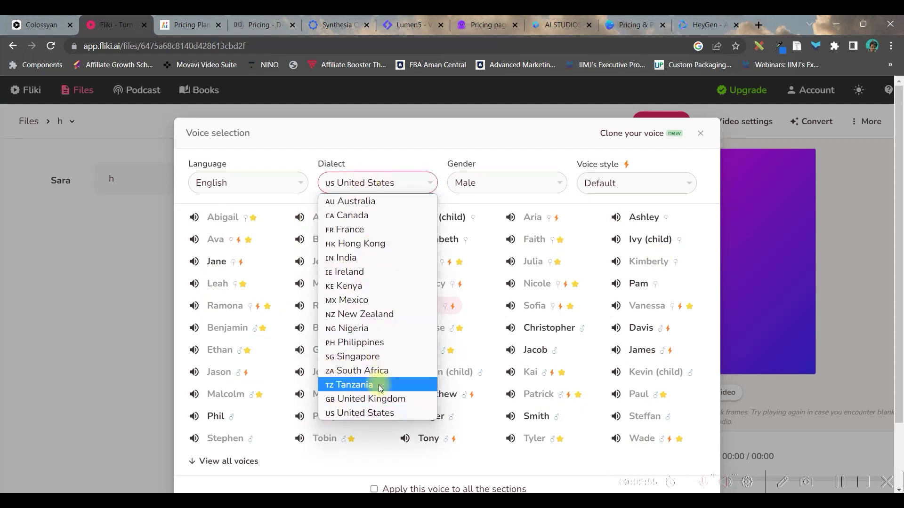
pyautogui.click(841, 487)
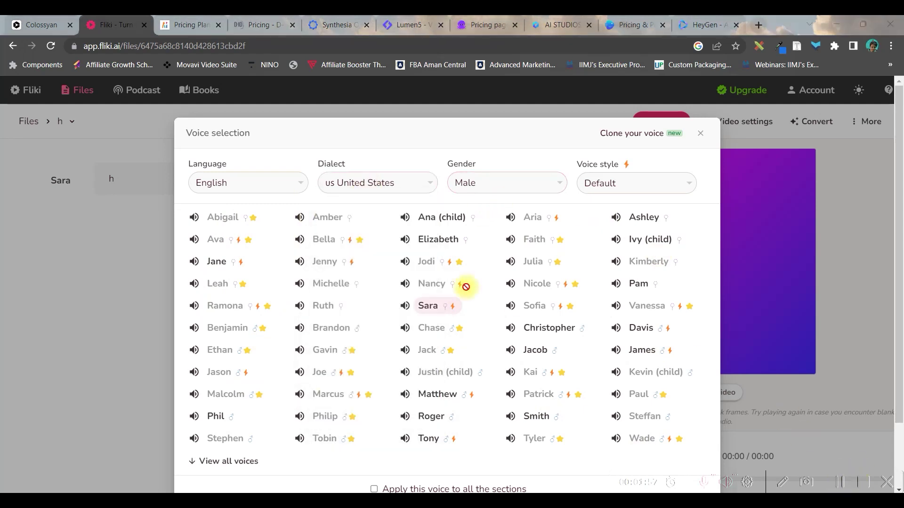
pyautogui.click(656, 181)
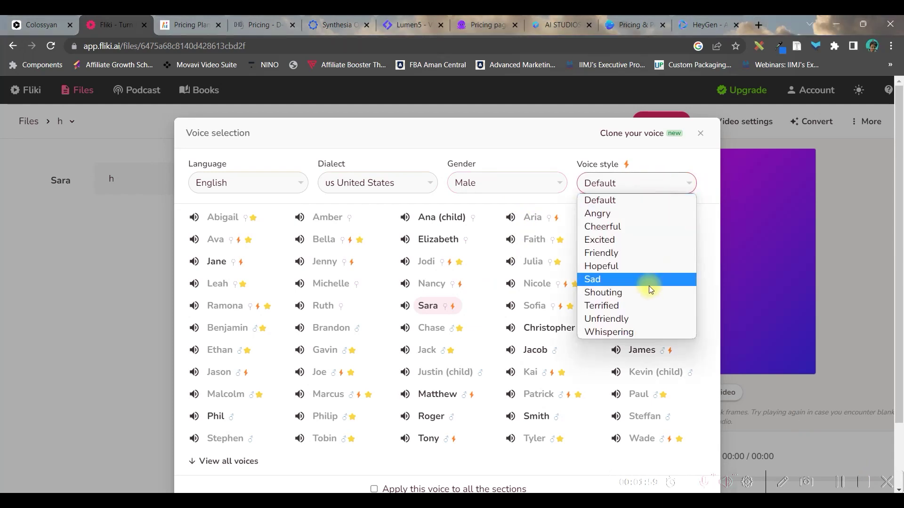
pyautogui.click(668, 163)
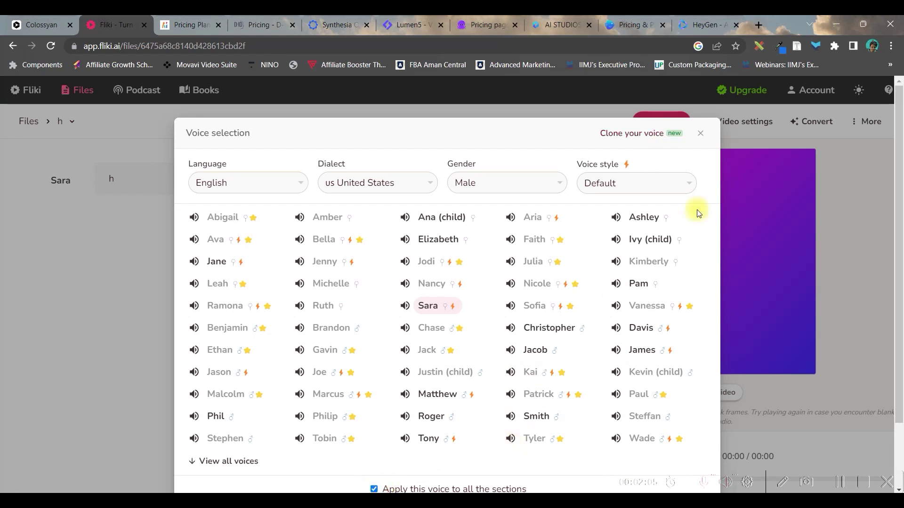
pyautogui.click(701, 134)
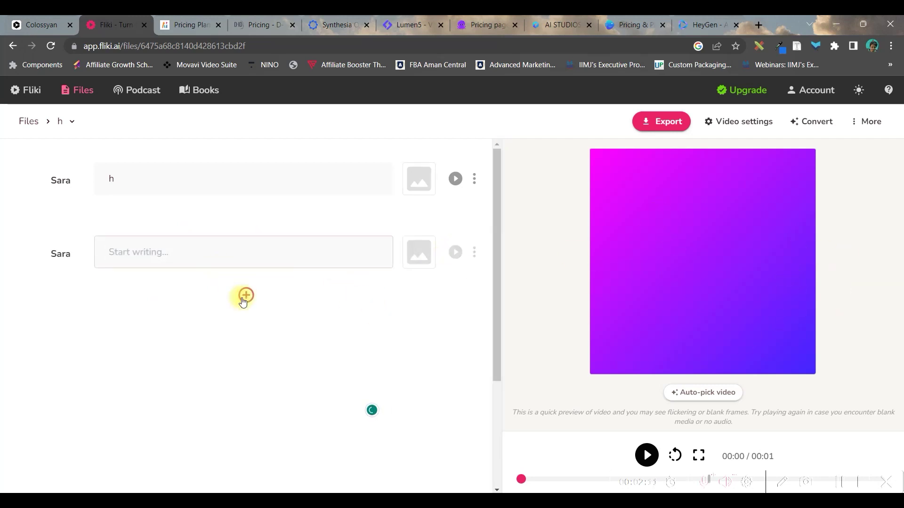
# Step: Browse the scene media library's AI art and uploads sections, then dismiss it
pyautogui.click(425, 187)
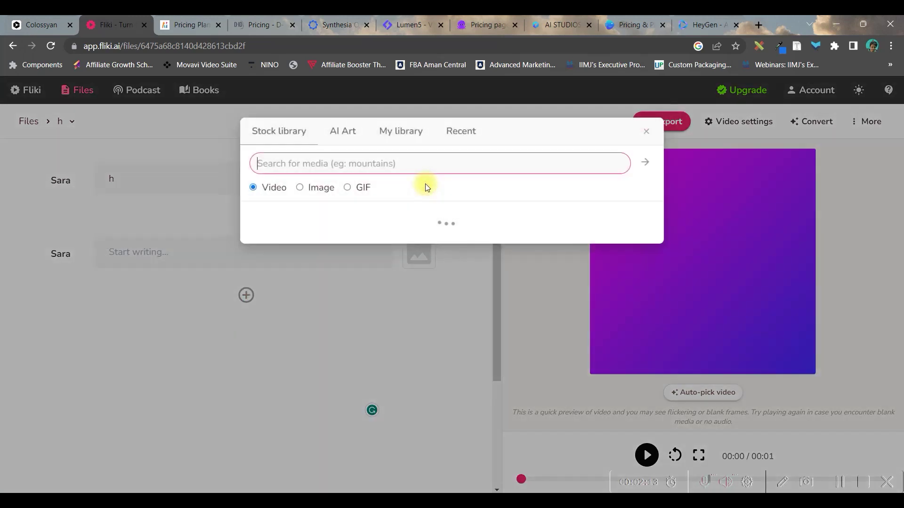
pyautogui.click(344, 138)
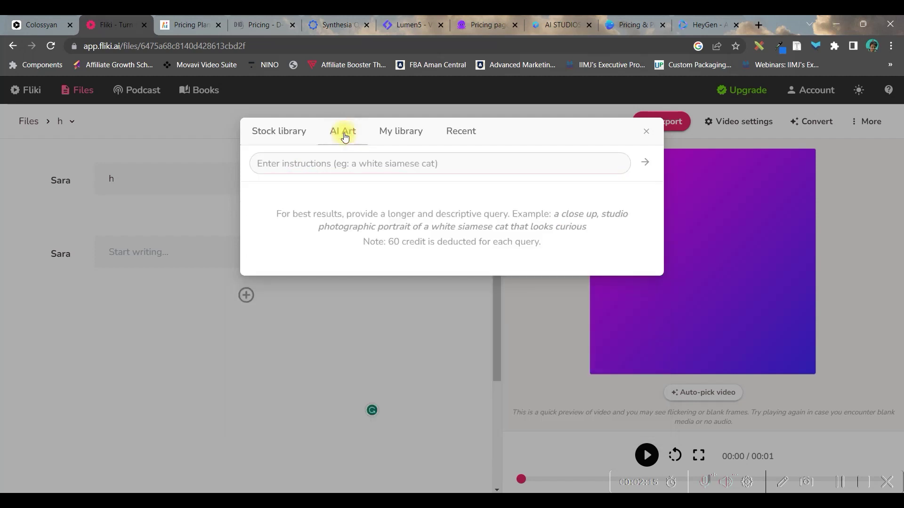
pyautogui.click(348, 167)
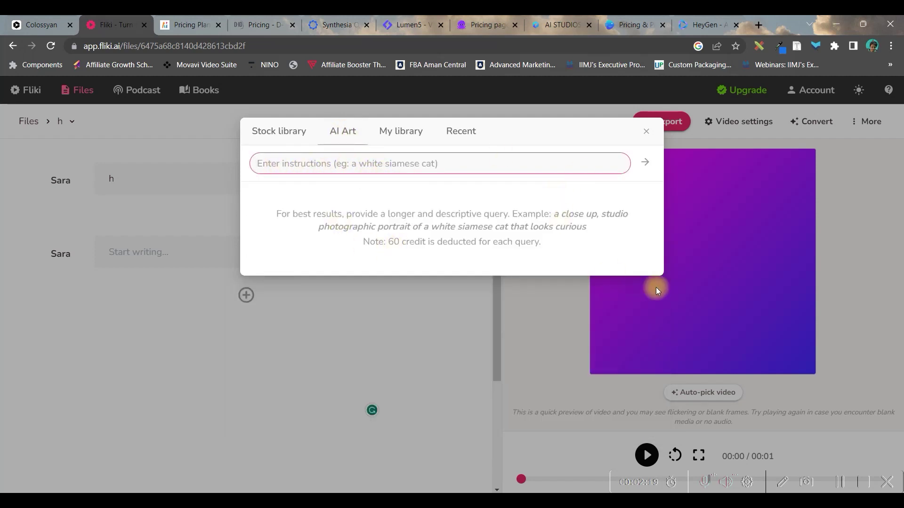
pyautogui.click(417, 136)
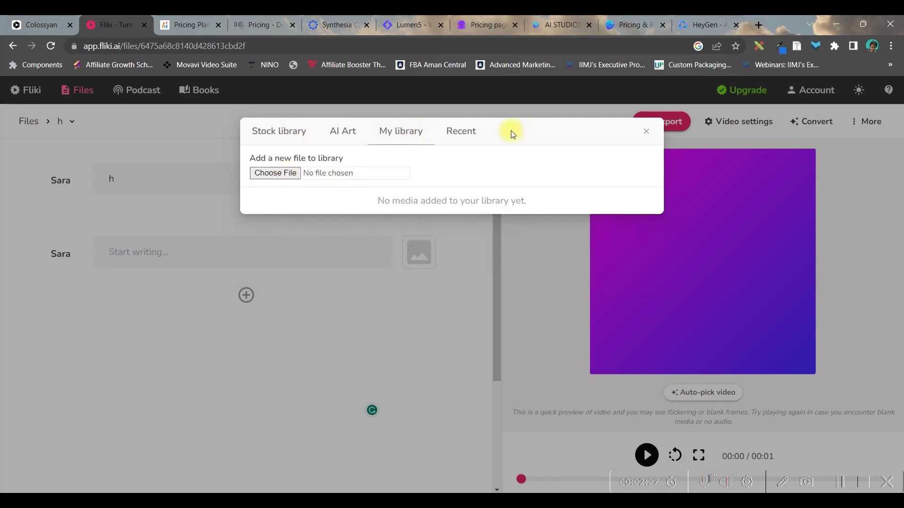
pyautogui.click(646, 131)
# Step: Set the video size to Landscape and bring up the Translate language list
pyautogui.click(739, 122)
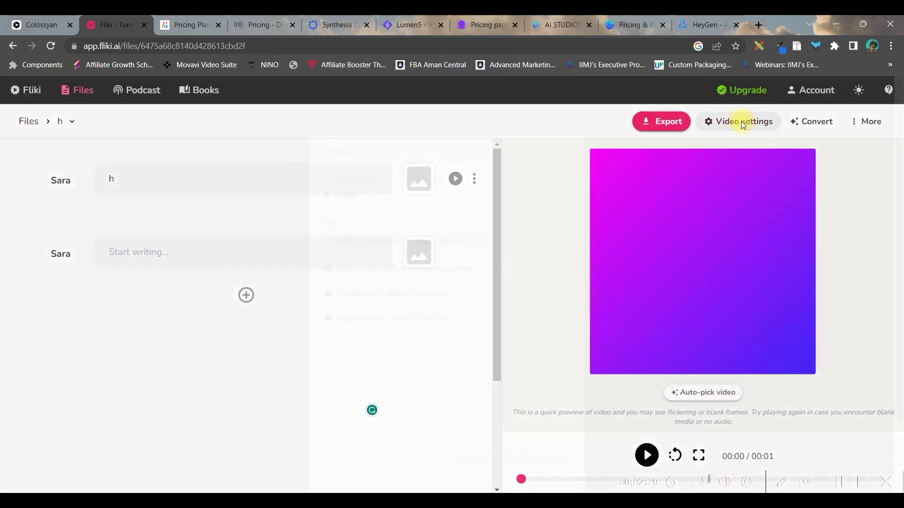
pyautogui.click(342, 239)
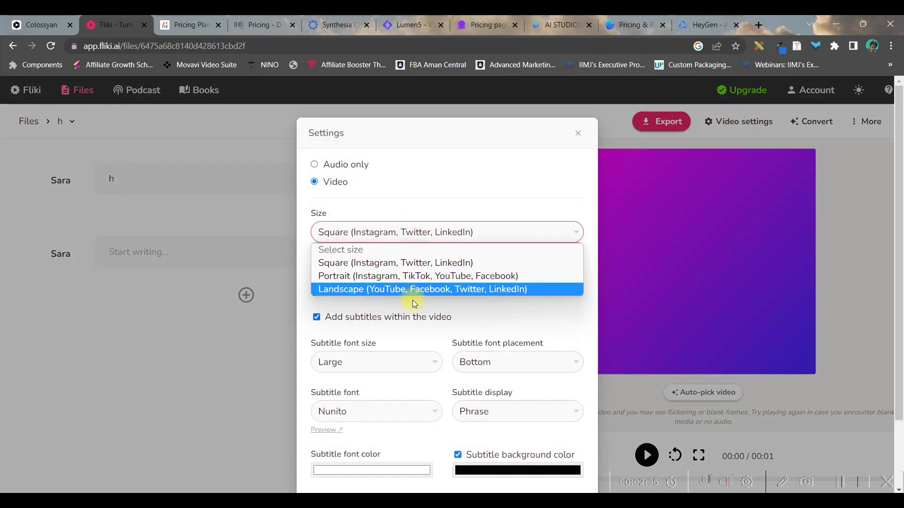
pyautogui.click(417, 289)
pyautogui.scroll(-2, 436, 313)
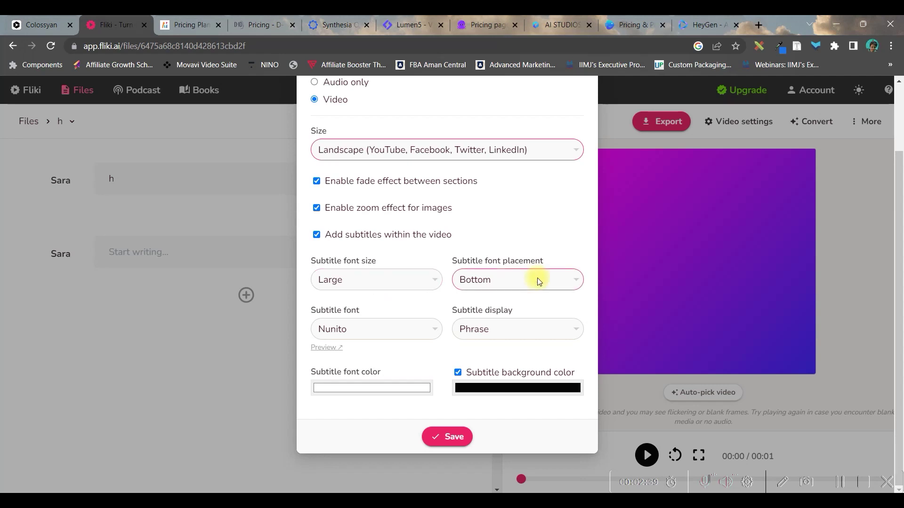
pyautogui.click(534, 280)
pyautogui.click(875, 126)
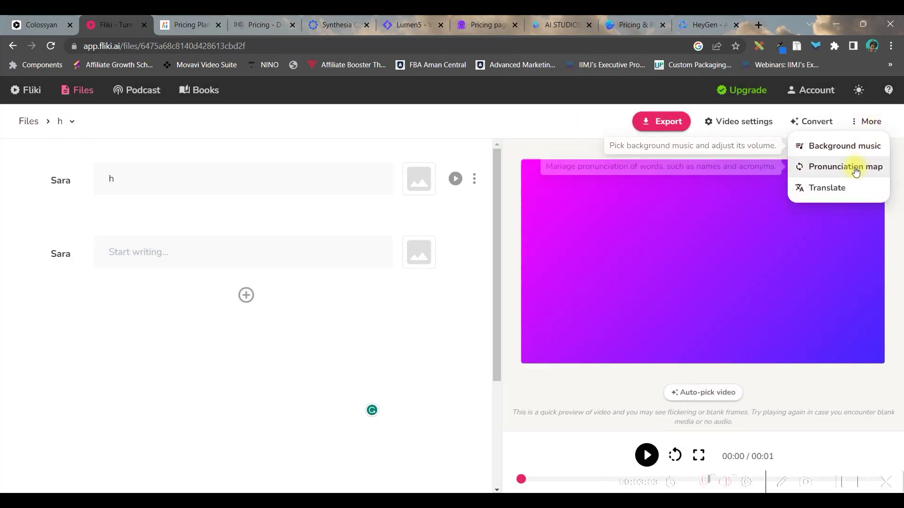
pyautogui.click(818, 190)
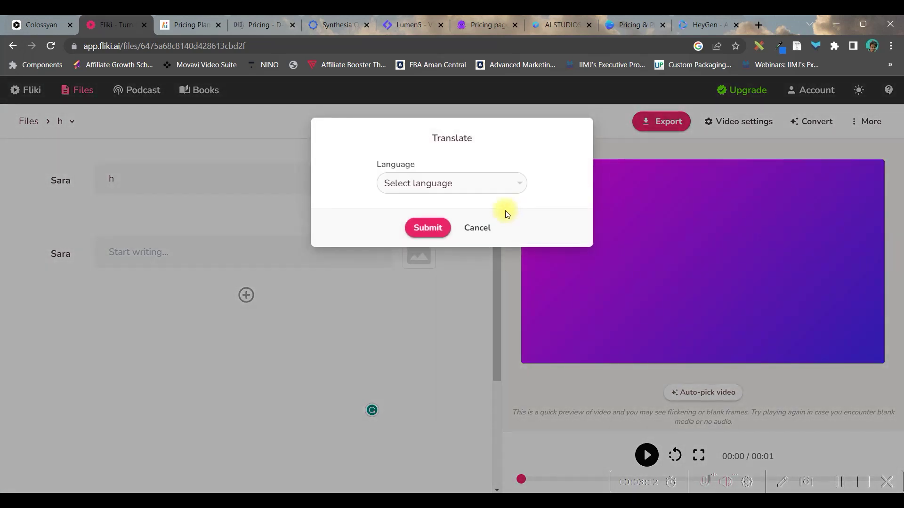
pyautogui.click(490, 190)
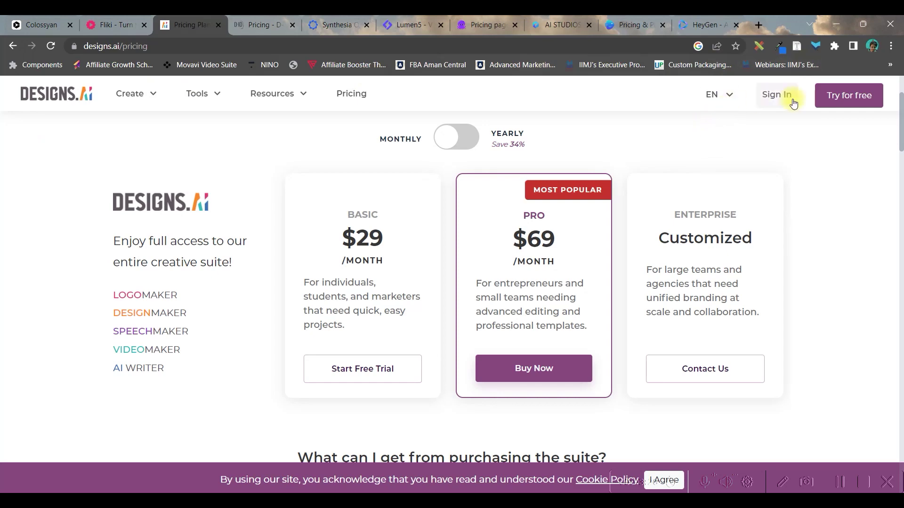
# Step: Go to the Designs.ai free-trial page and launch VideoMaker
pyautogui.click(856, 99)
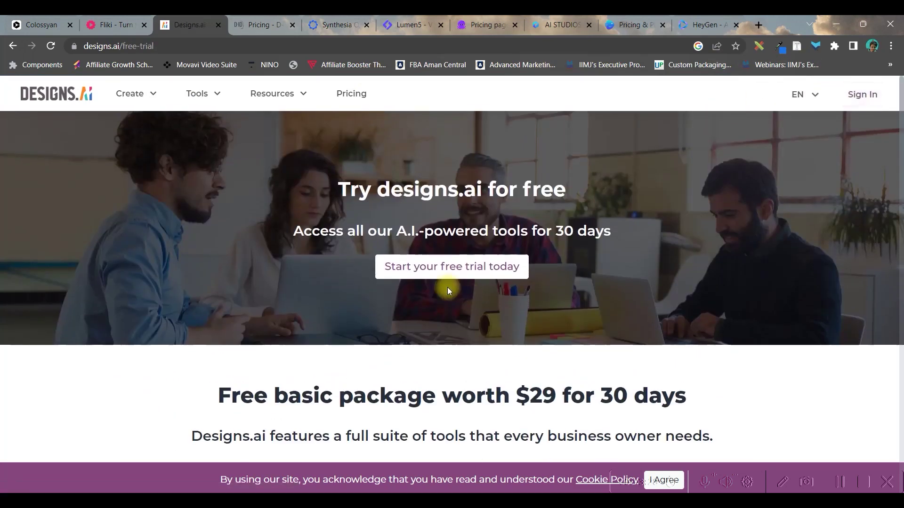
pyautogui.scroll(-2, 427, 320)
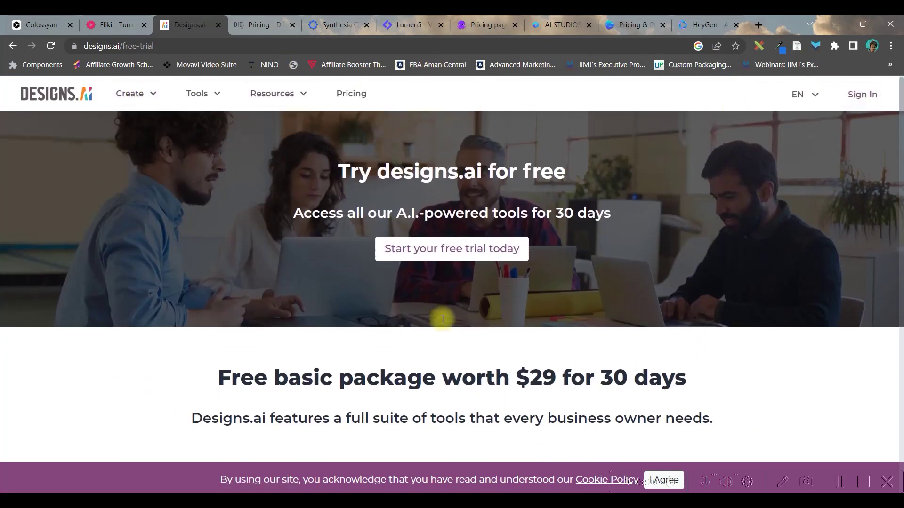
pyautogui.scroll(-1, 268, 361)
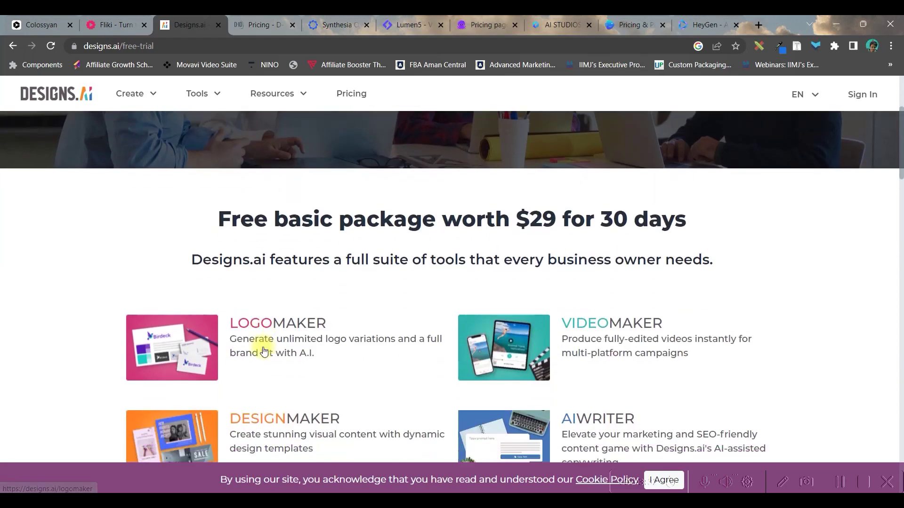
pyautogui.scroll(-3, 636, 337)
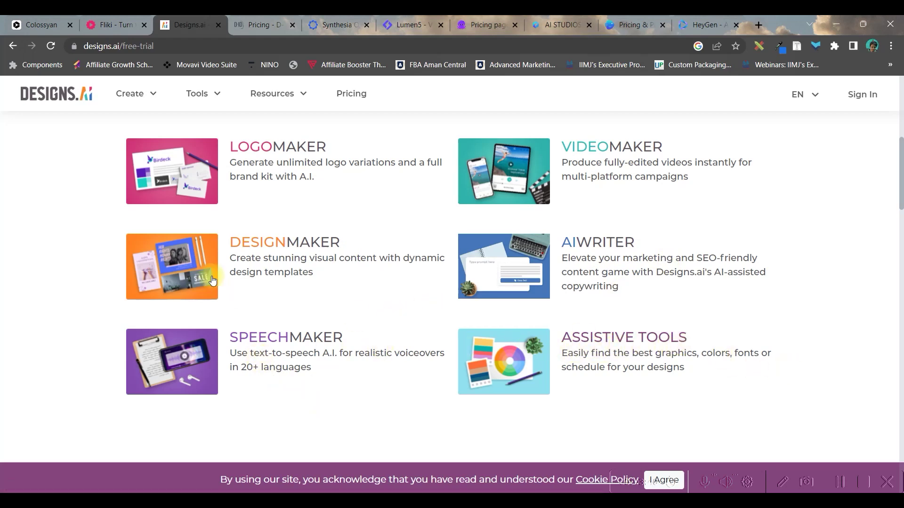
pyautogui.click(616, 152)
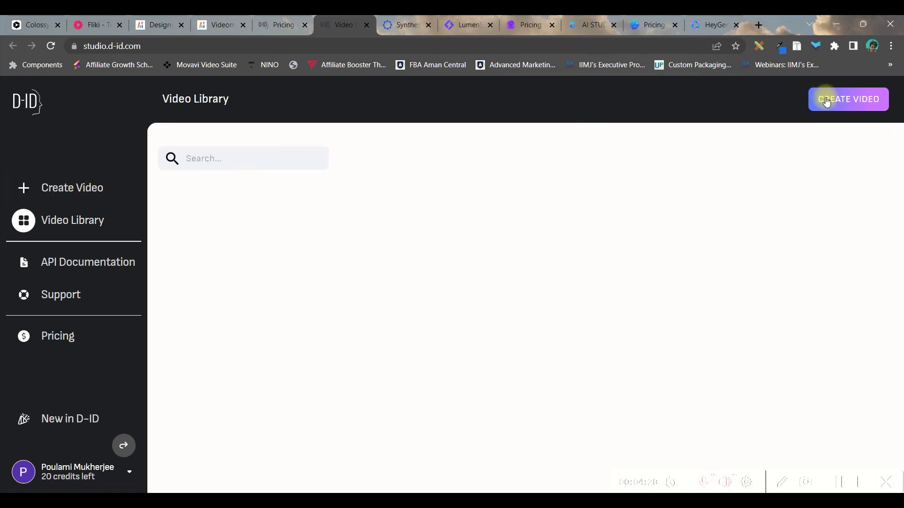
# Step: Create a script-based video, check the language and voice lists, then choose Generate AI presenter
pyautogui.click(826, 101)
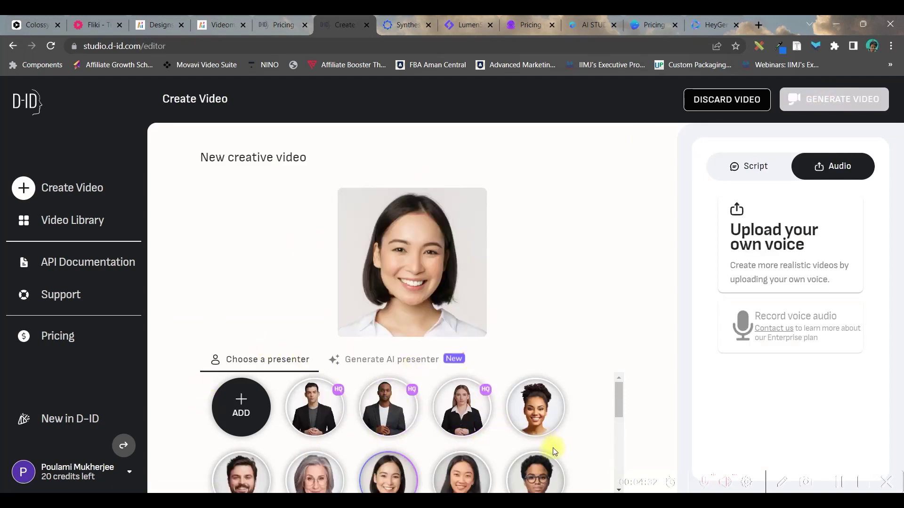
pyautogui.click(750, 173)
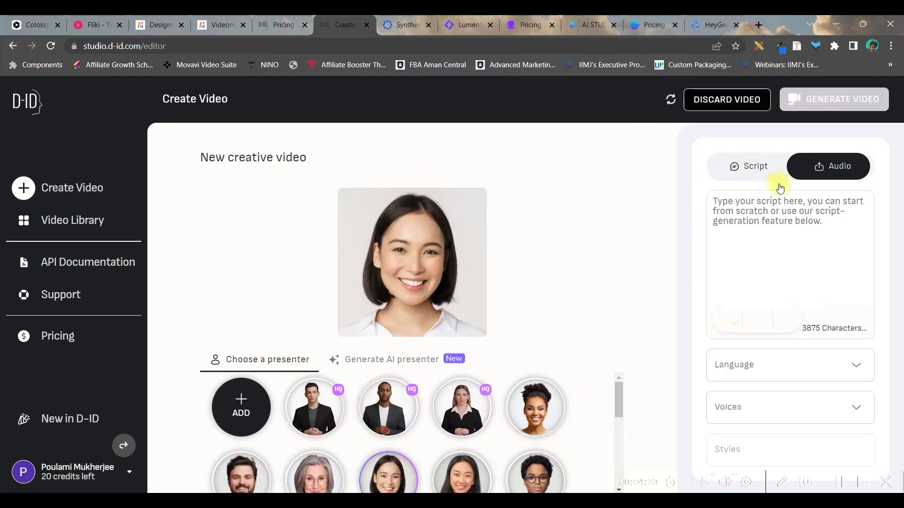
pyautogui.click(785, 366)
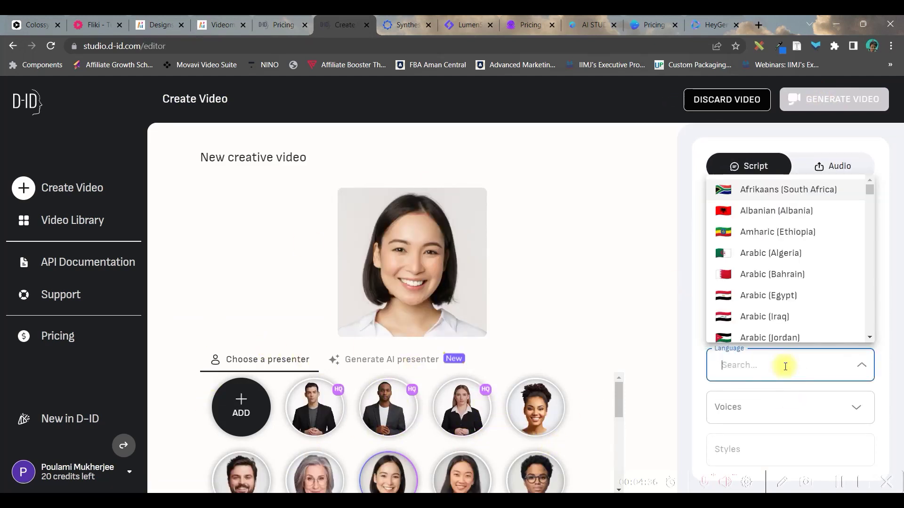
pyautogui.click(782, 415)
pyautogui.click(768, 449)
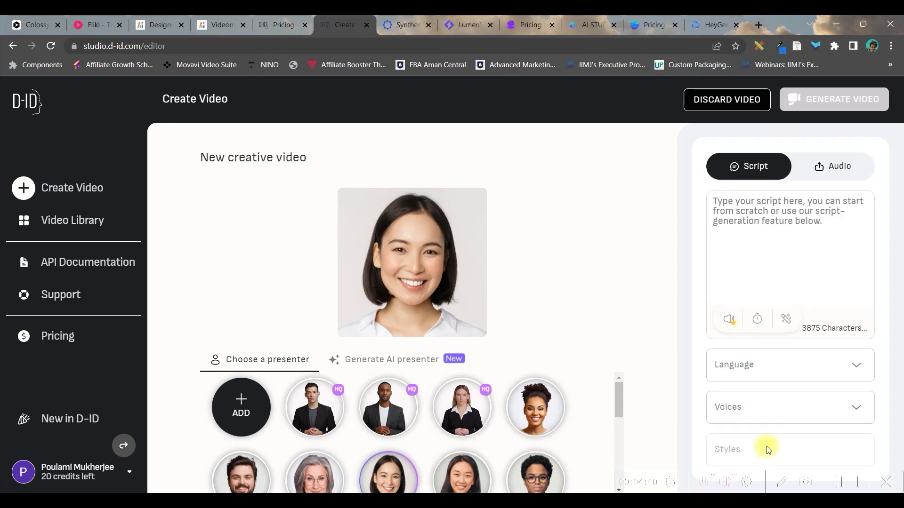
pyautogui.scroll(-5, 383, 395)
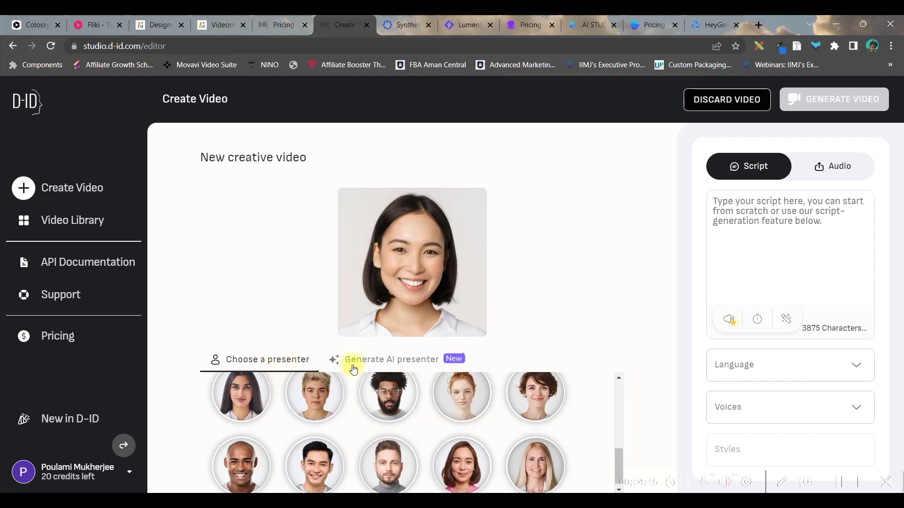
pyautogui.click(383, 363)
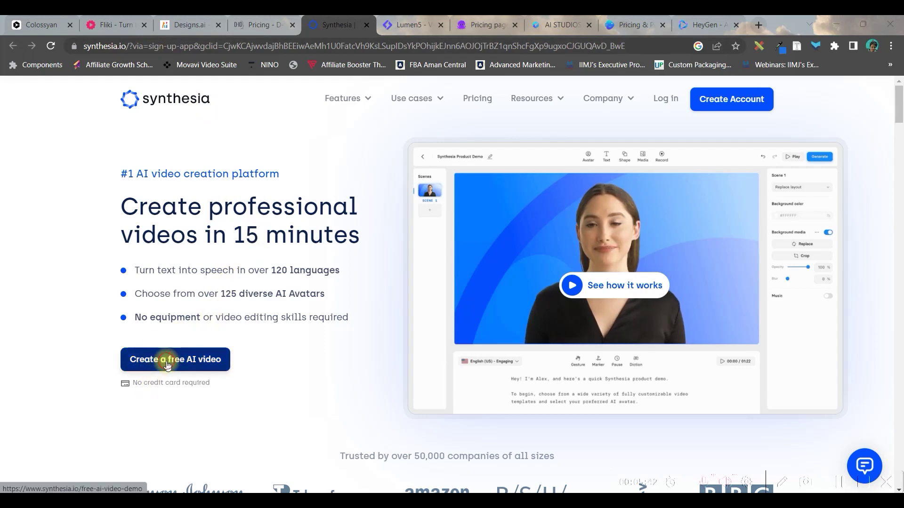
# Step: Open Synthesia's 'Create a free AI video' demo page
pyautogui.click(167, 365)
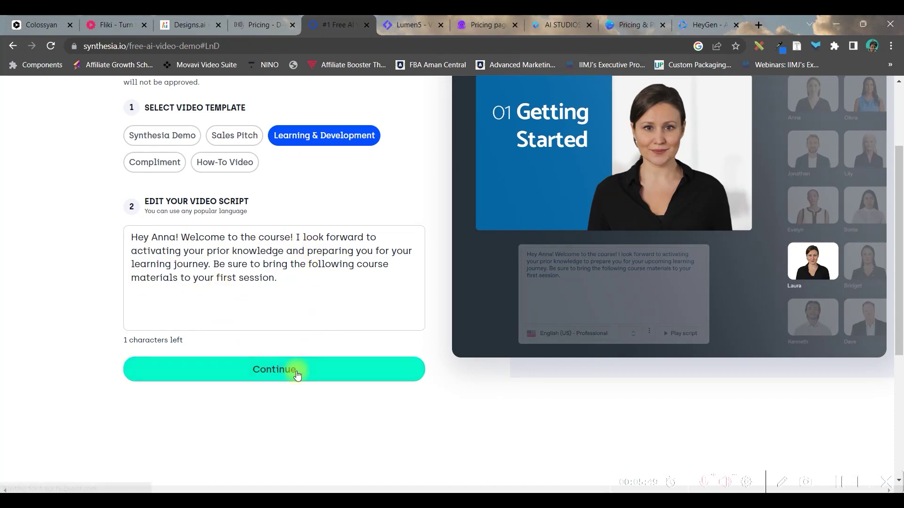
pyautogui.scroll(2, 610, 320)
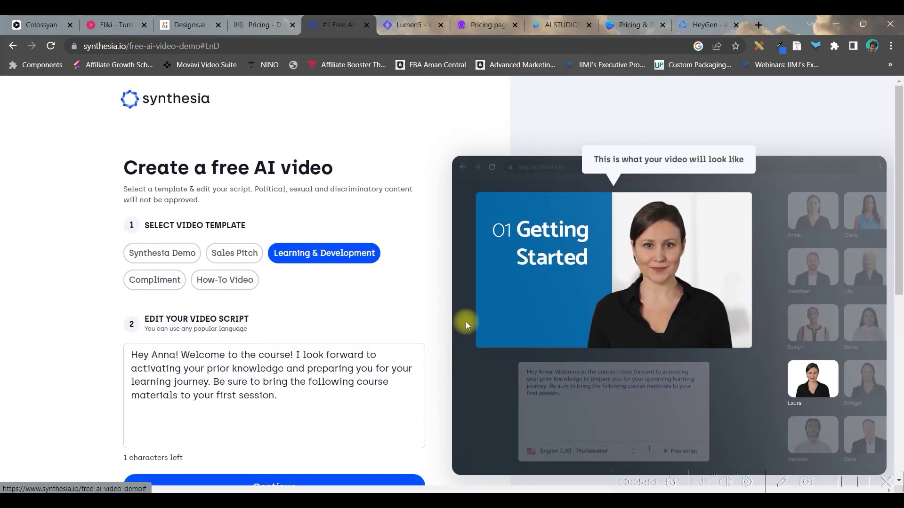
pyautogui.scroll(-2, 383, 364)
pyautogui.scroll(-2, 286, 185)
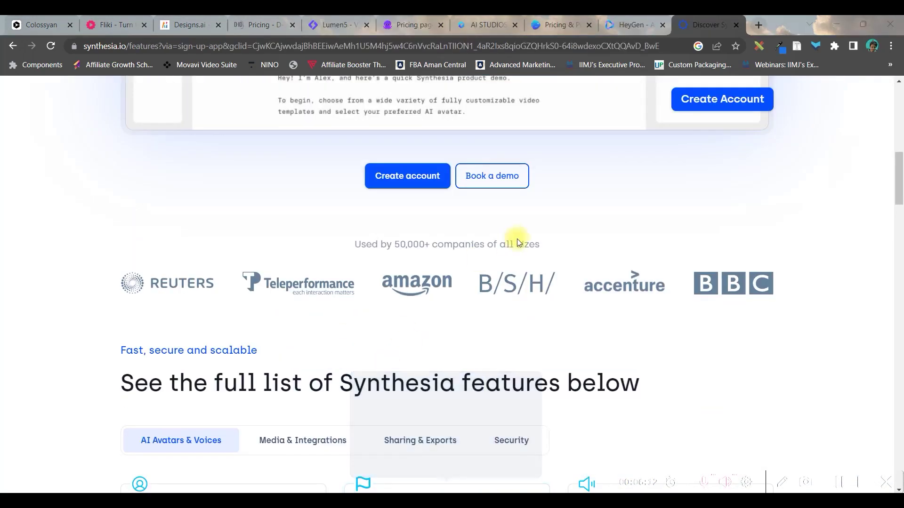
pyautogui.scroll(-5, 259, 182)
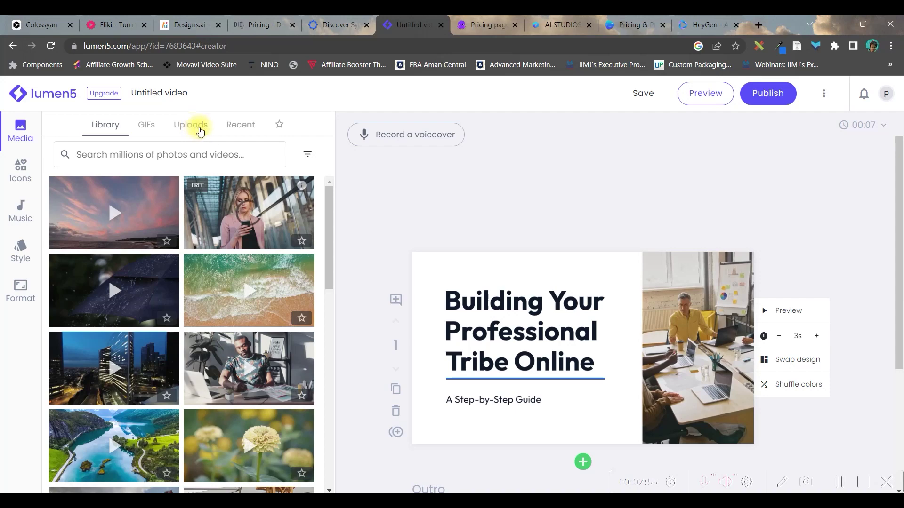
# Step: Check the Uploads tab, then add the outro slide below slide 1
pyautogui.click(208, 134)
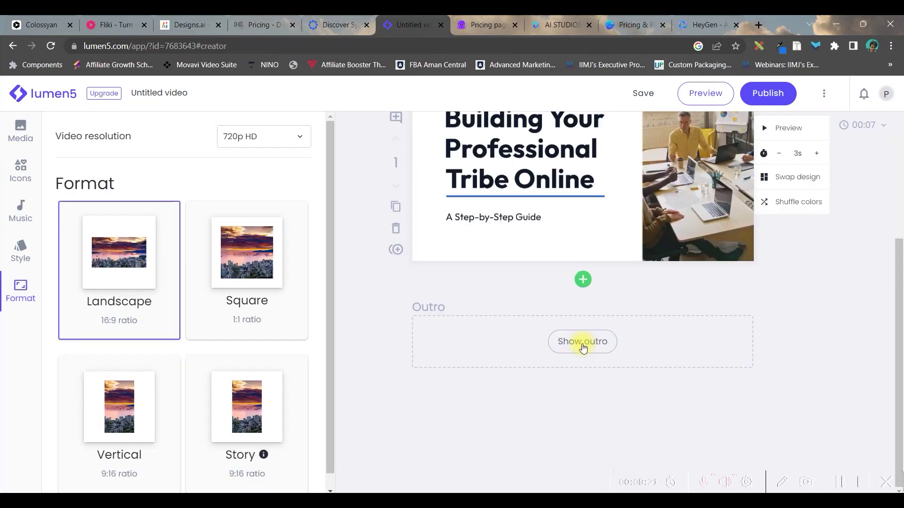
pyautogui.click(581, 343)
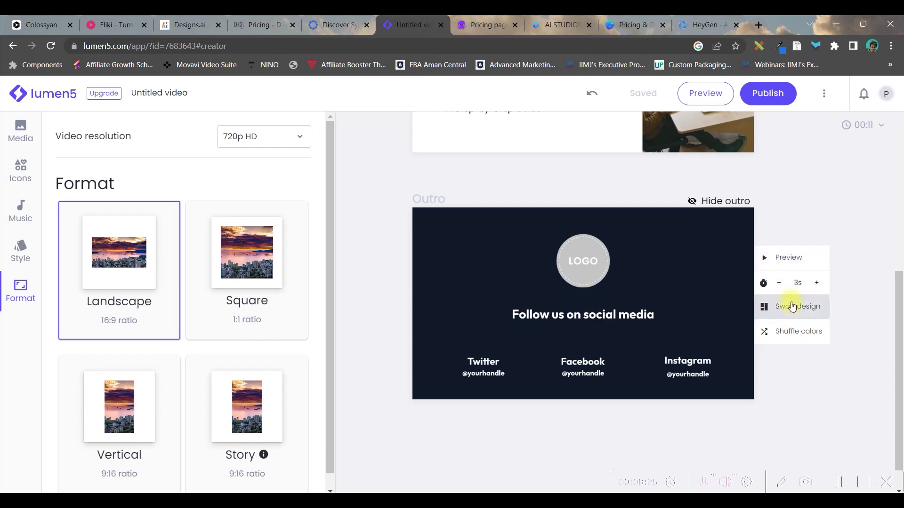
pyautogui.scroll(3, 797, 330)
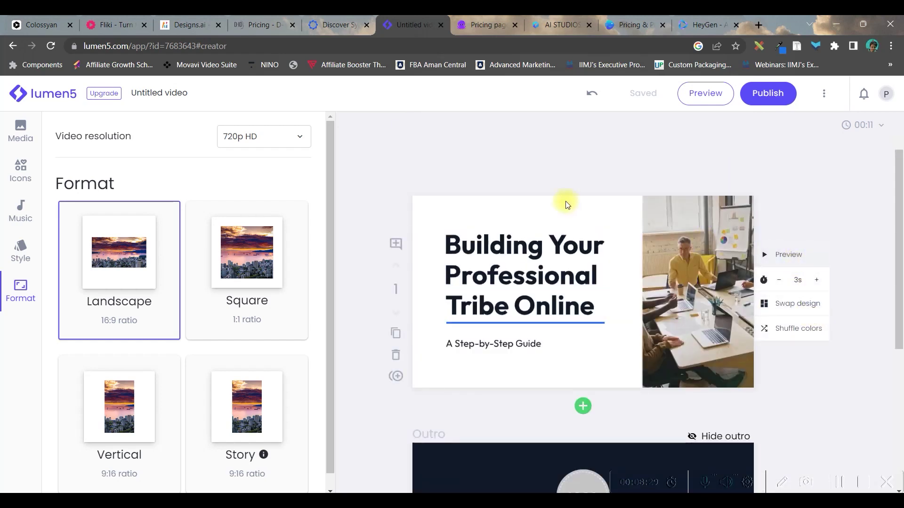
pyautogui.scroll(-1, 172, 452)
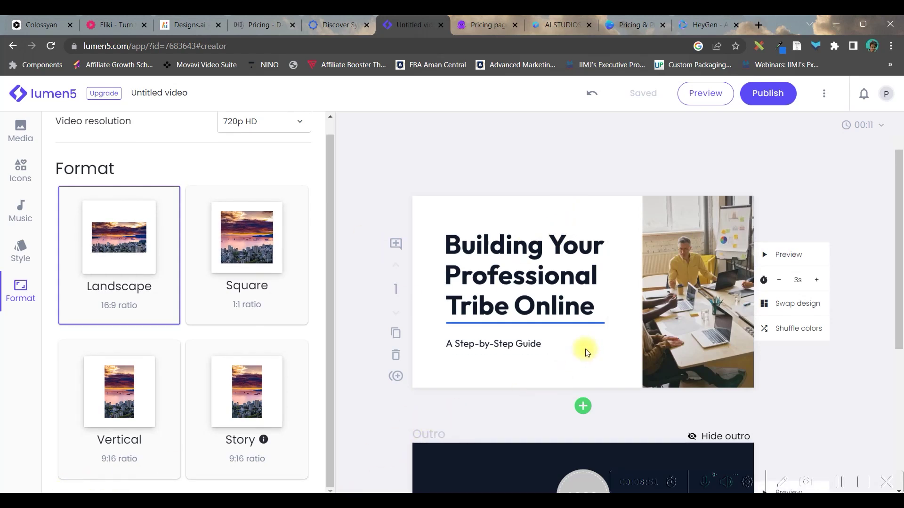
pyautogui.scroll(-3, 585, 349)
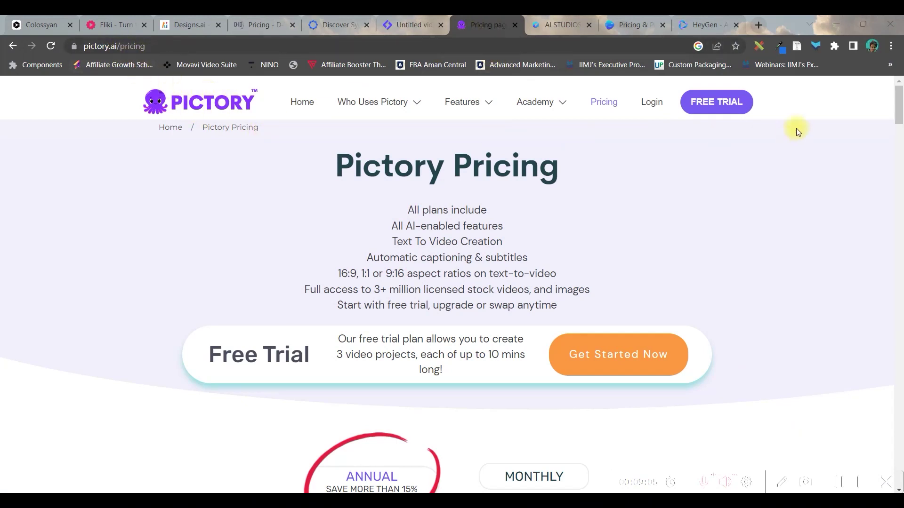
# Step: Start the Pictory free trial and begin a project from an existing video
pyautogui.click(710, 103)
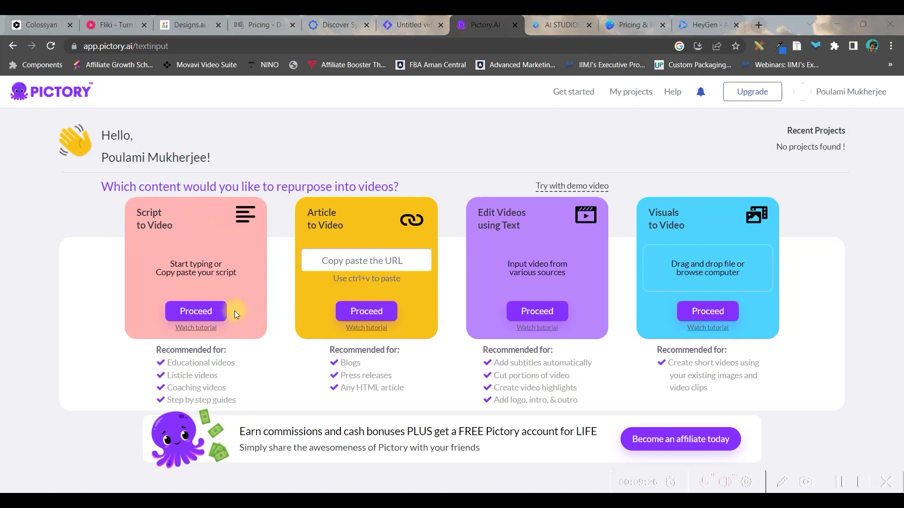
pyautogui.click(381, 262)
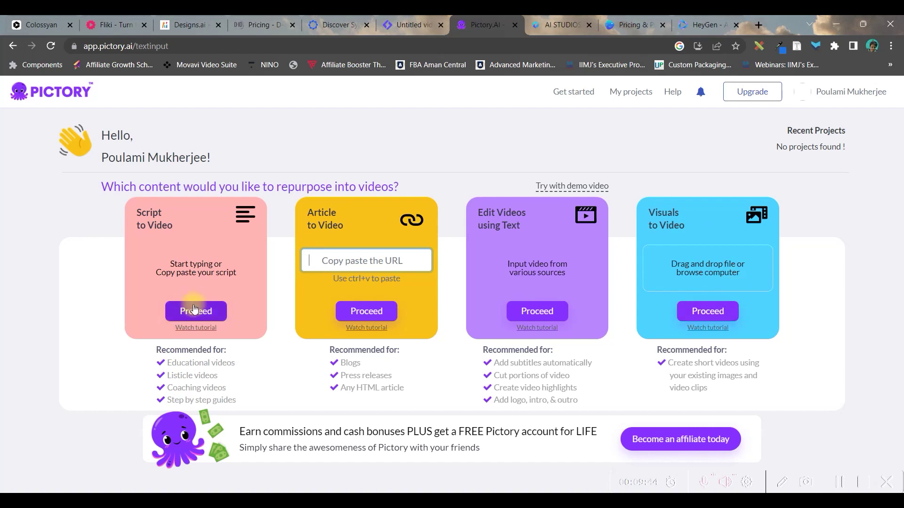
pyautogui.click(535, 311)
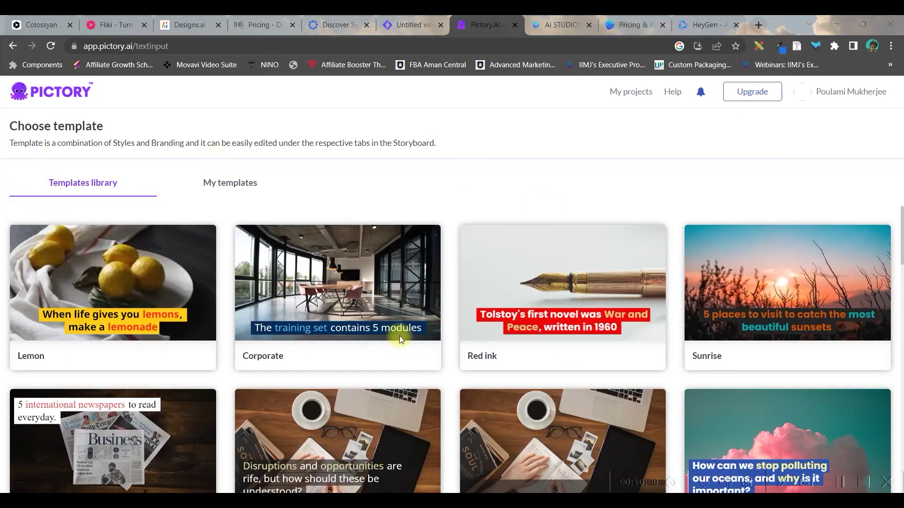
pyautogui.scroll(-2, 399, 335)
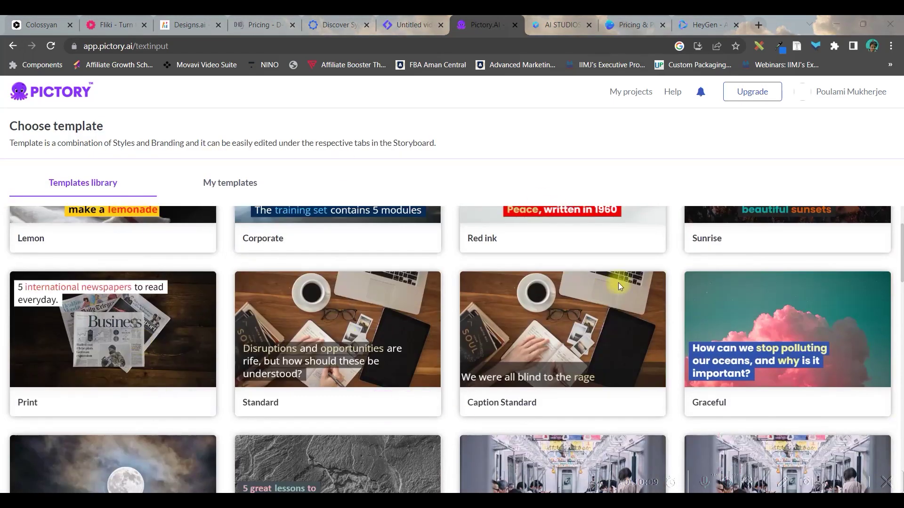
pyautogui.scroll(2, 617, 282)
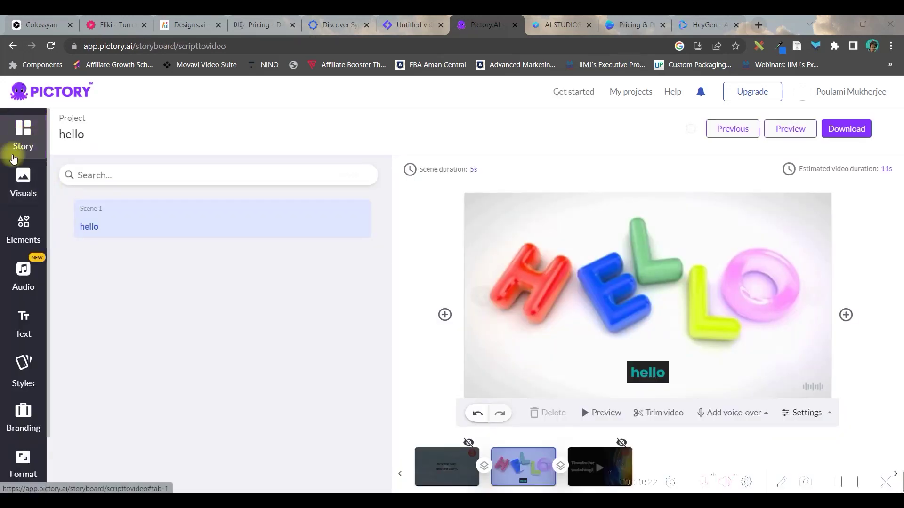
# Step: Browse Visuals, Elements, Audio and Branding, then set the Format resolution to 1080p
pyautogui.click(31, 182)
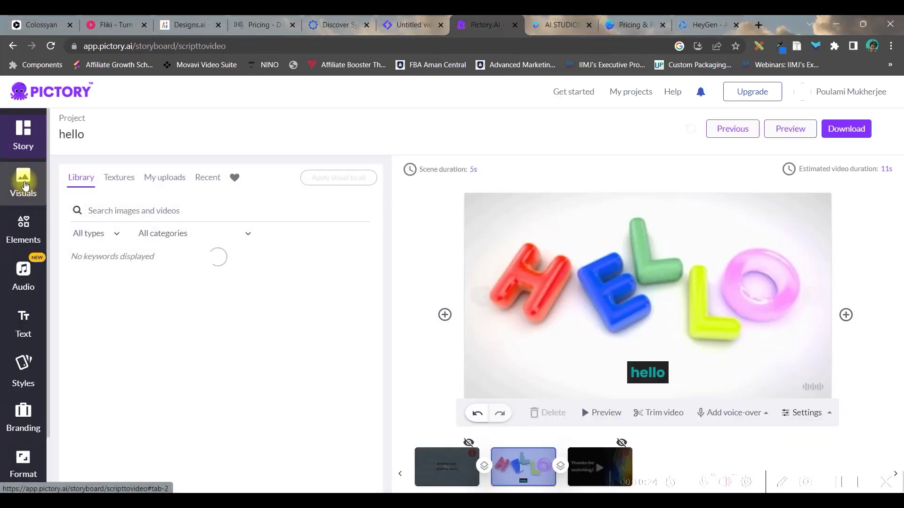
pyautogui.click(23, 229)
pyautogui.scroll(-1, 23, 332)
pyautogui.click(23, 350)
pyautogui.click(24, 395)
pyautogui.click(92, 382)
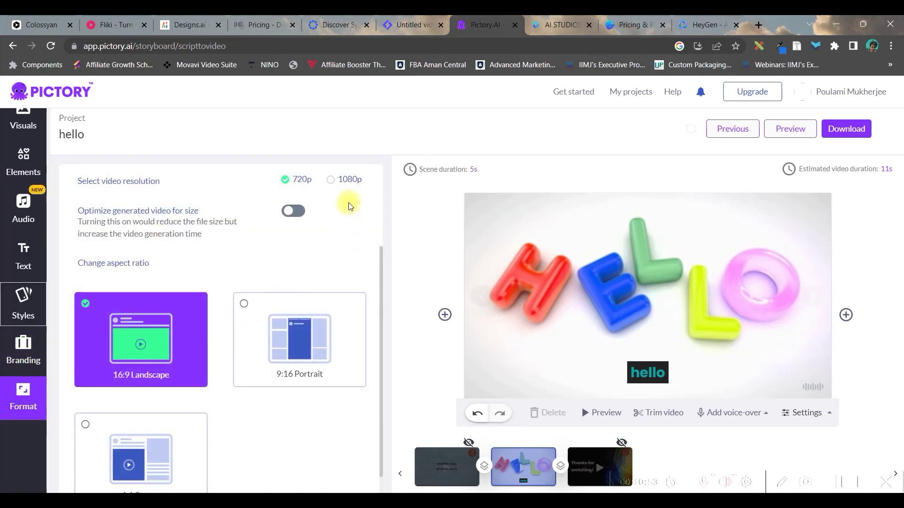
pyautogui.click(332, 181)
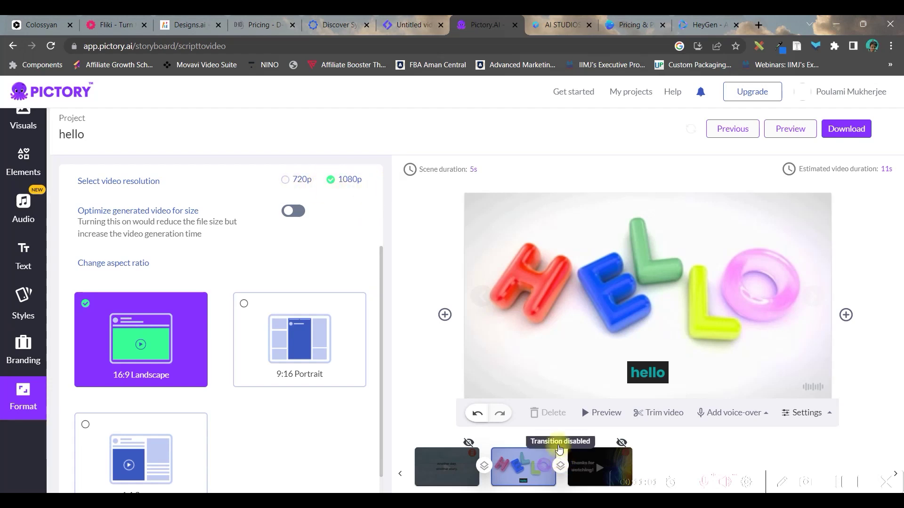
pyautogui.click(732, 415)
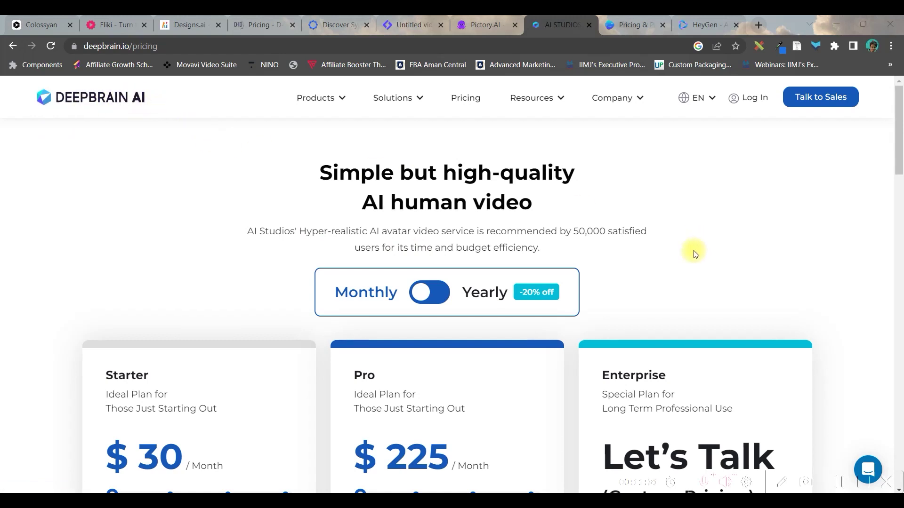
# Step: Return to the AI Studios landing page and start a free video from the Solid background template
pyautogui.hotkey('alt', 'Left')
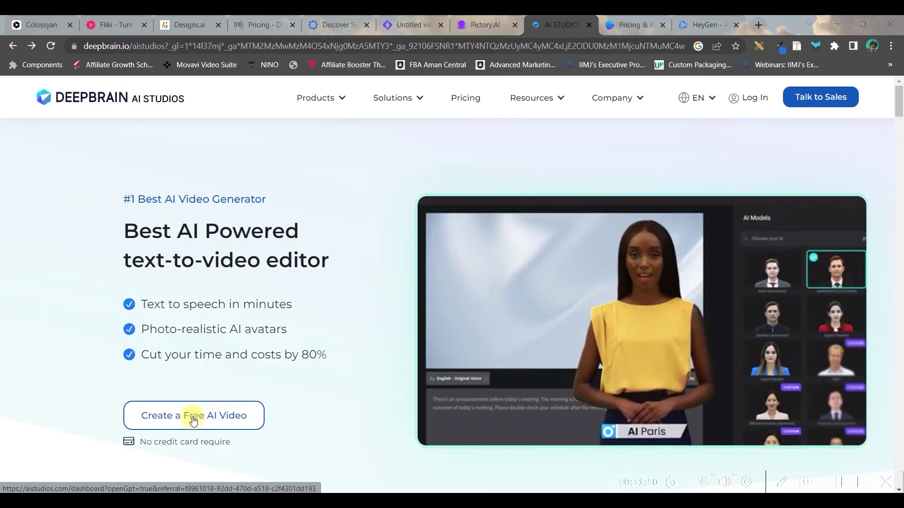
pyautogui.click(193, 421)
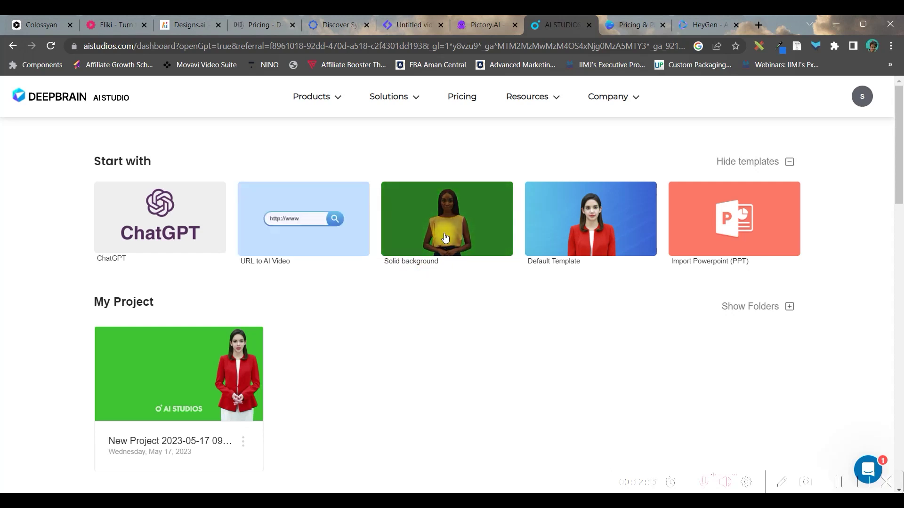
pyautogui.click(463, 249)
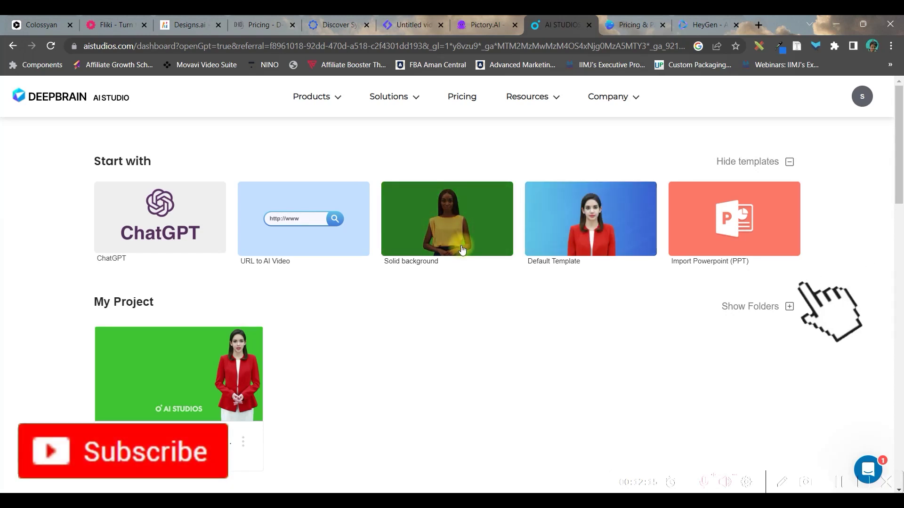
pyautogui.click(437, 252)
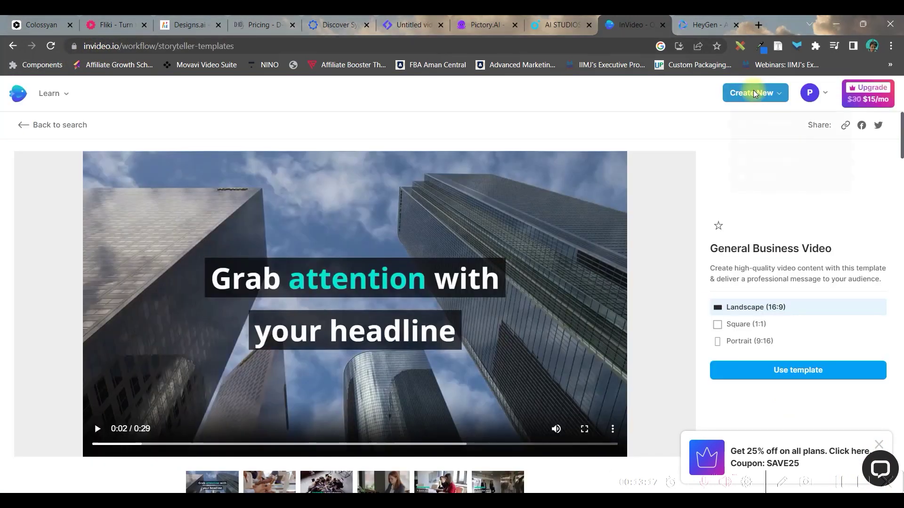
# Step: Browse InVideo's template gallery filtered to Landscape aspect ratio templates
pyautogui.click(756, 95)
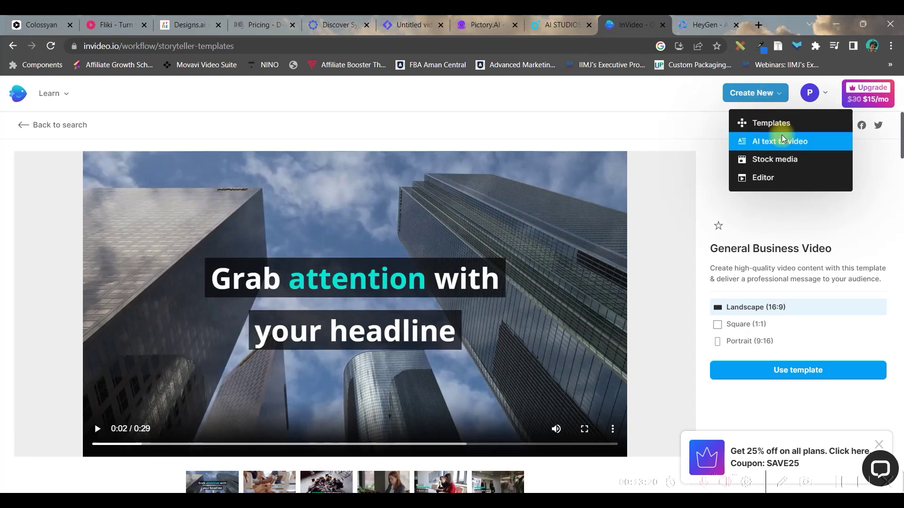
pyautogui.click(776, 124)
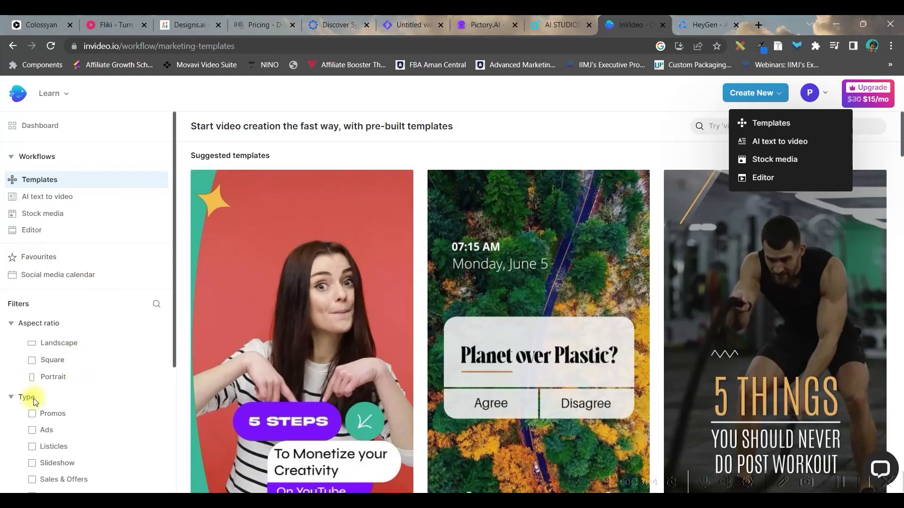
pyautogui.scroll(-2, 33, 398)
pyautogui.click(62, 226)
pyautogui.scroll(-1, 67, 416)
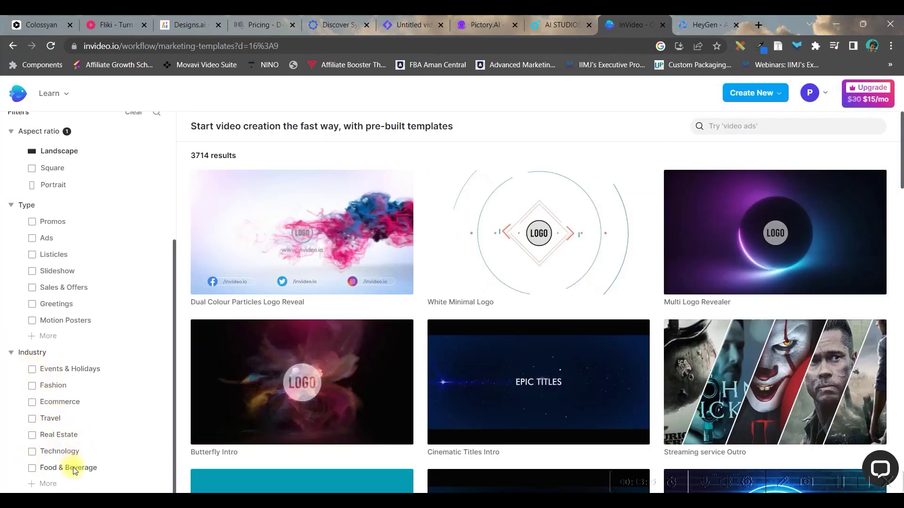
pyautogui.scroll(3, 73, 451)
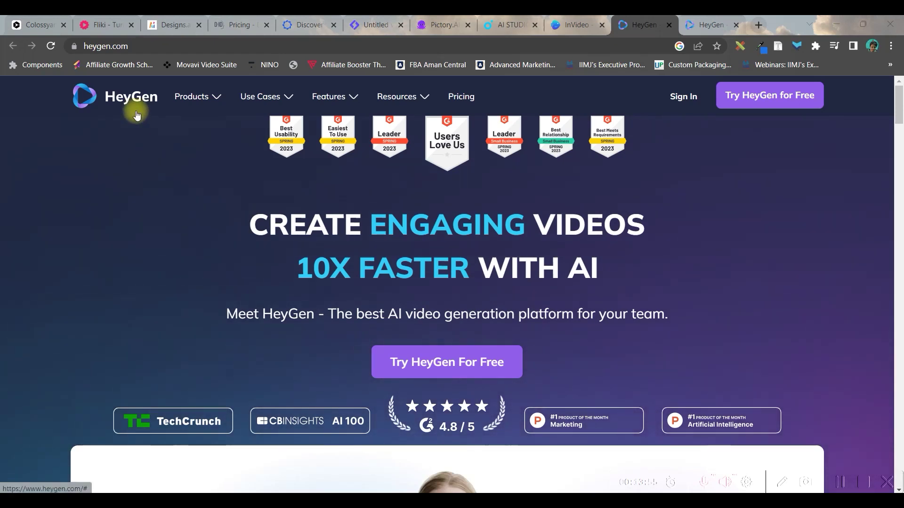
# Step: Open the HeyGen app home via Try HeyGen for Free, then a temp-mail tab
pyautogui.click(466, 363)
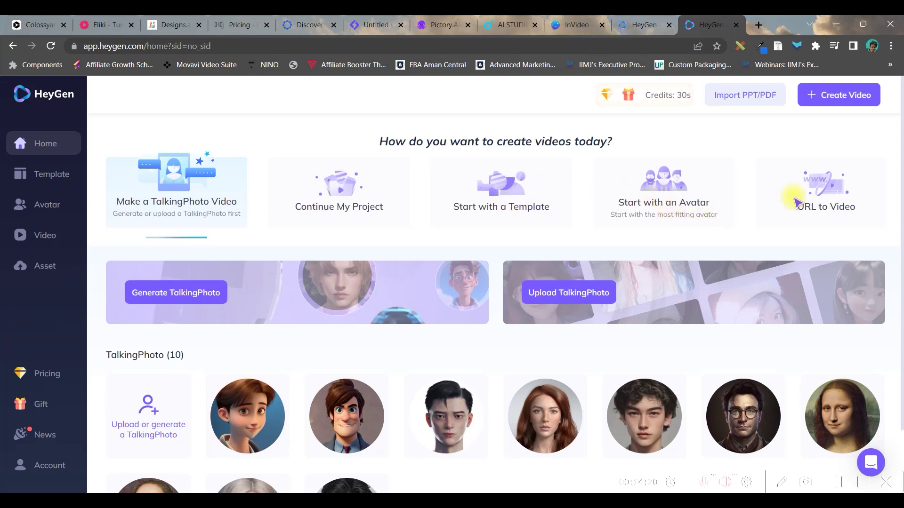
pyautogui.scroll(-1, 712, 351)
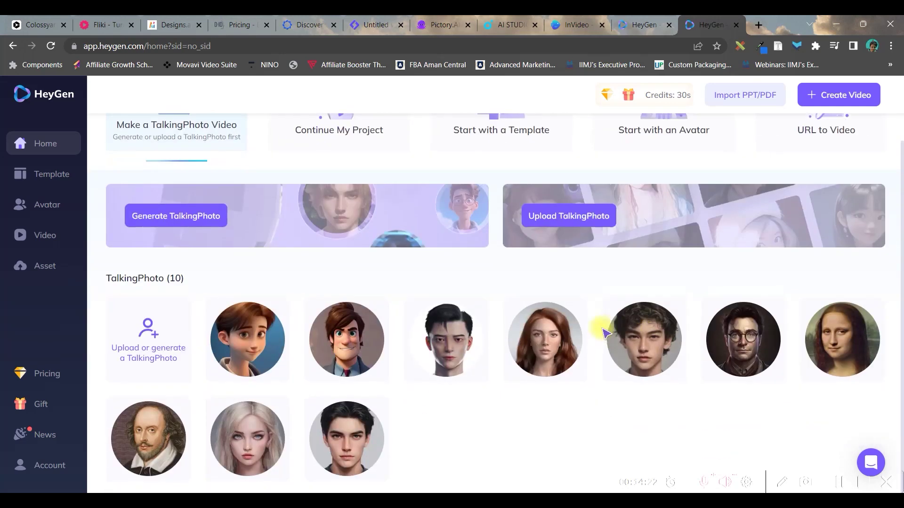
pyautogui.scroll(1, 892, 166)
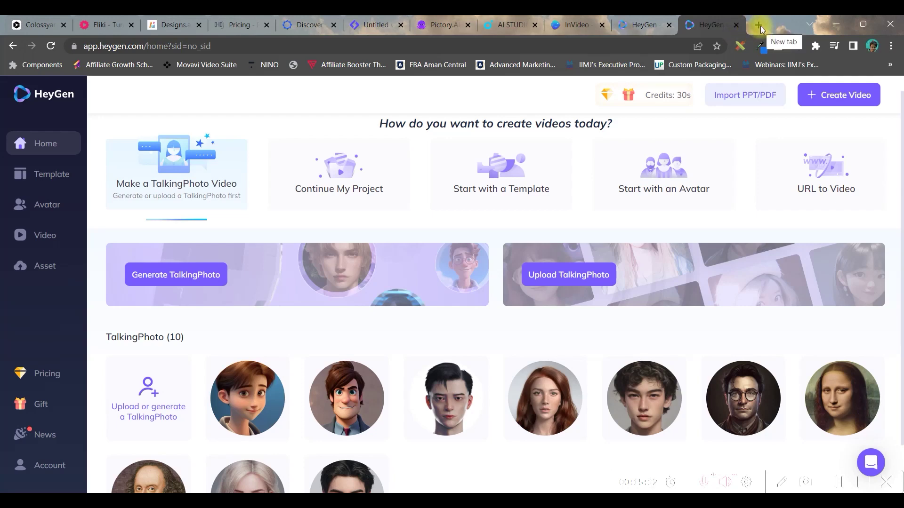
pyautogui.click(760, 26)
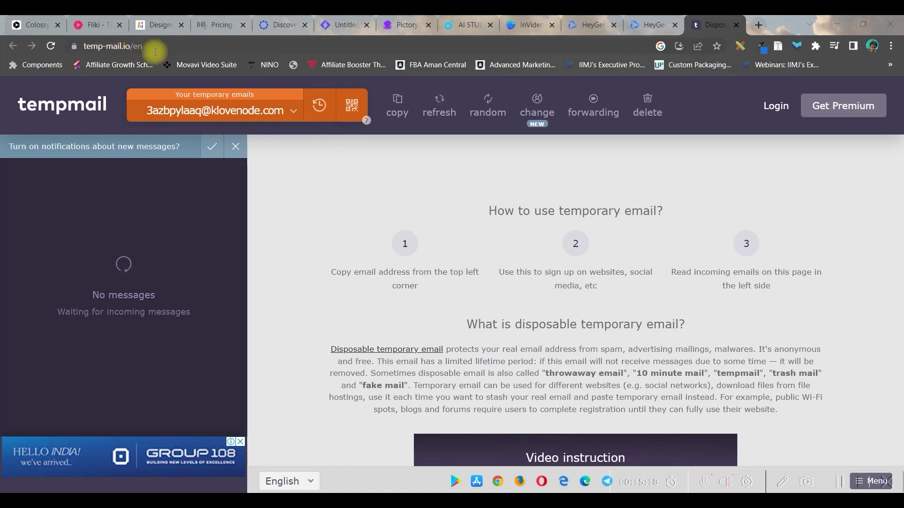
# Step: Expand the temp-mail address list beside the current temporary email address
pyautogui.click(304, 111)
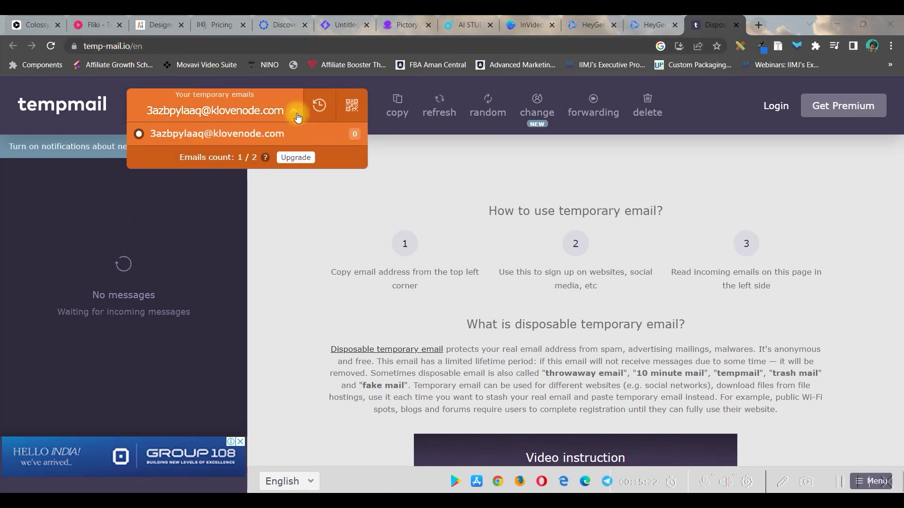